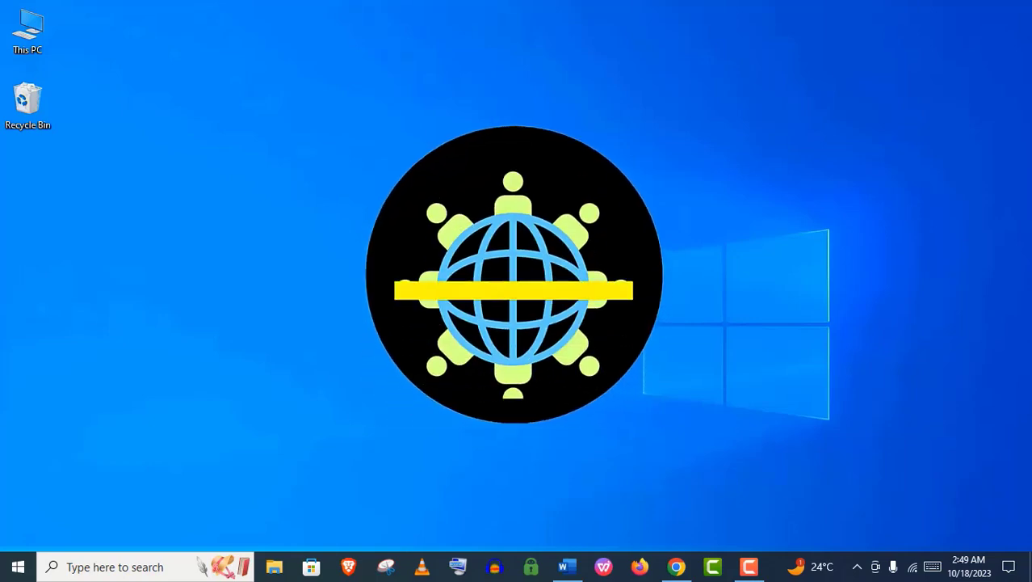
Switch to Chrome and read the seedbox definition in the Google results for "what is a seedbox"
left_click(683, 575)
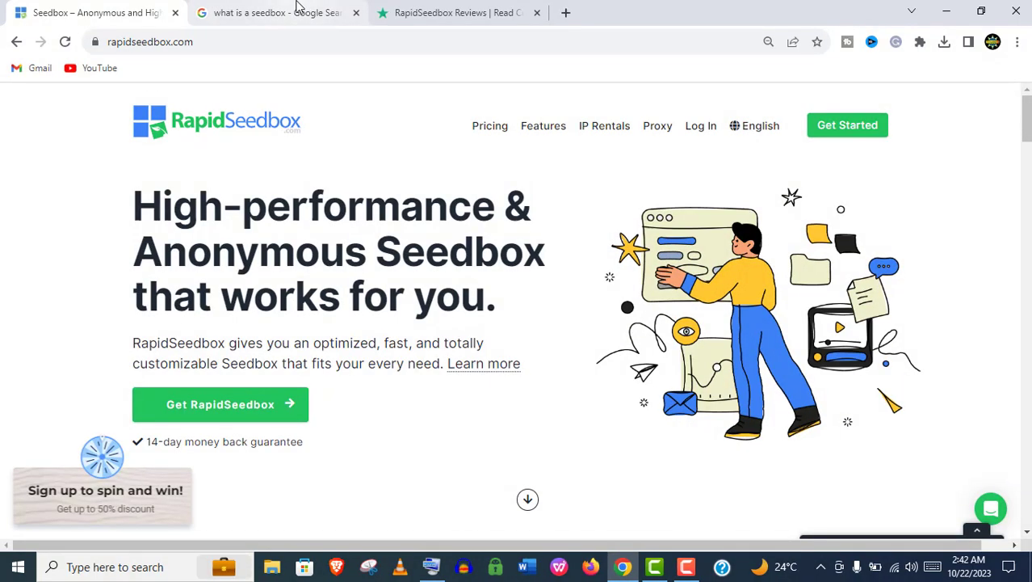
left_click(295, 12)
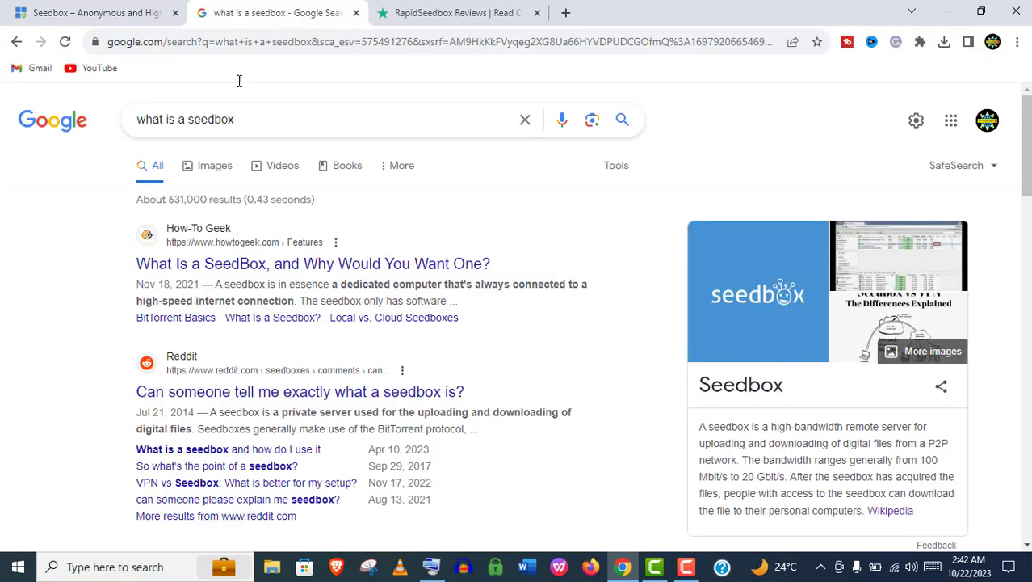
triple_click(187, 127)
left_click(46, 240)
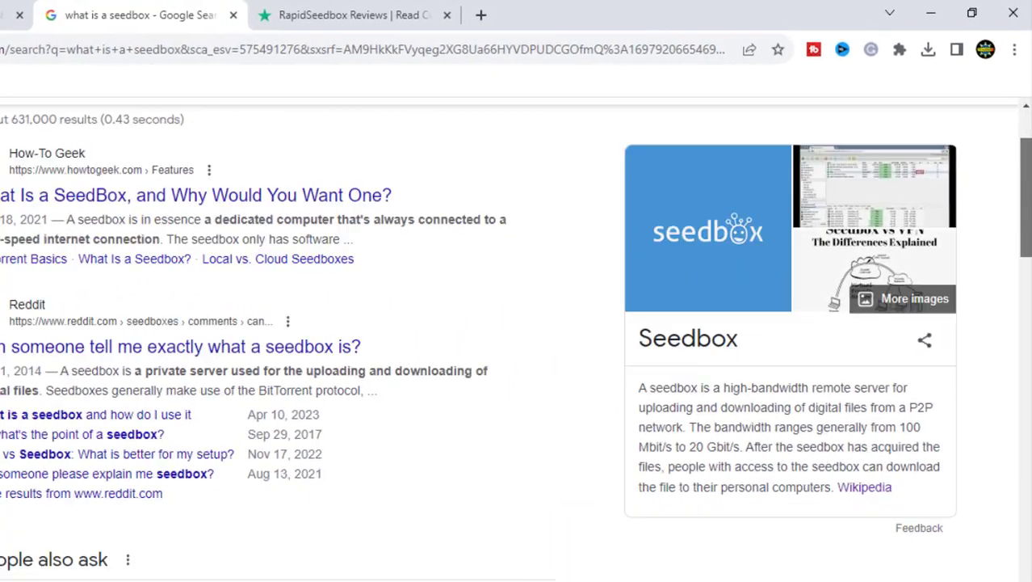
scroll(690, 274, "down", 3)
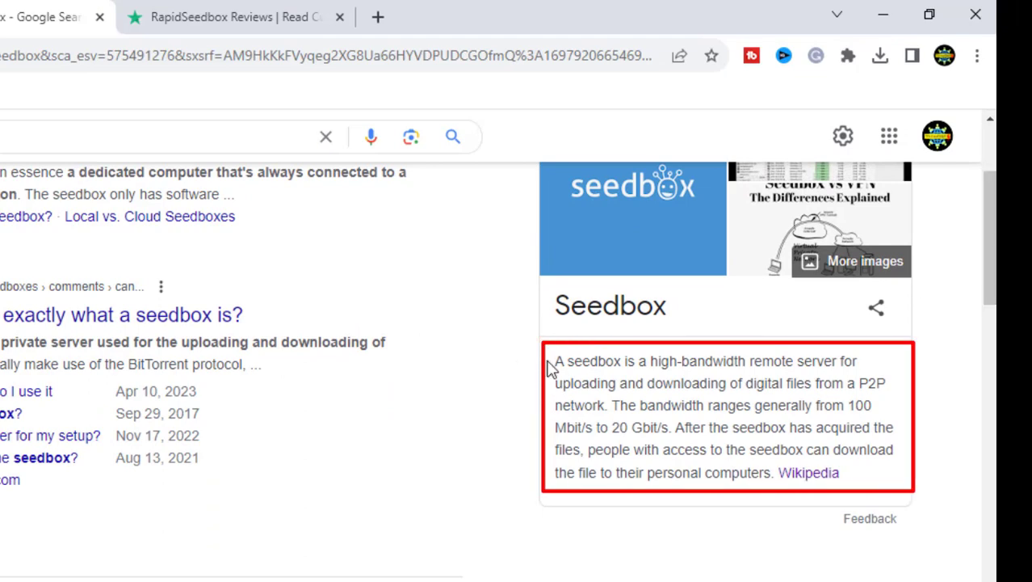
mouse_move(549, 367)
left_mouse_down()
mouse_move(691, 542)
mouse_move(748, 476)
mouse_move(772, 494)
left_mouse_up()
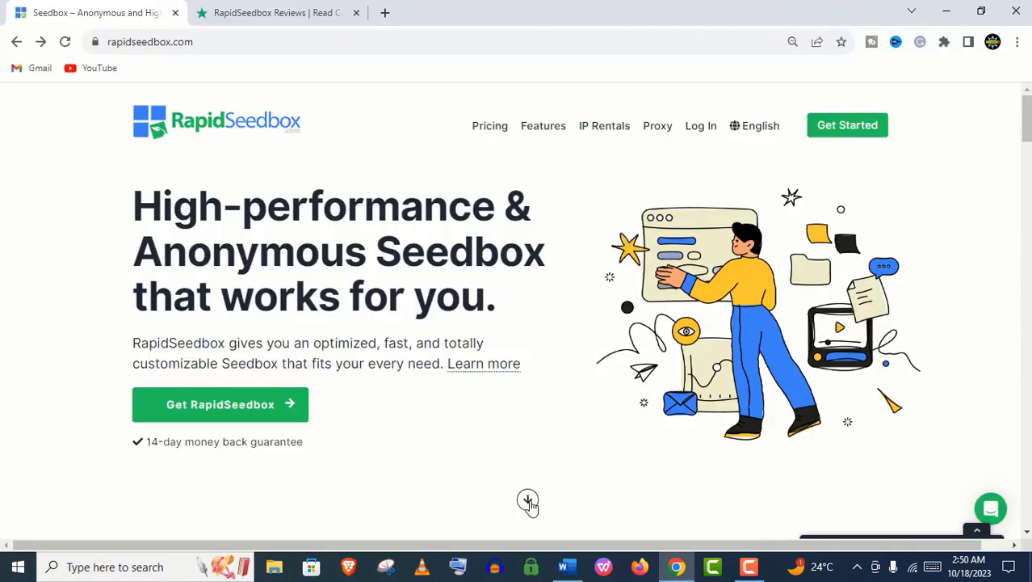
Look through the RapidSeedbox home page's service highlights and the company's Trustpilot rating breakdown
scroll(532, 508, "down", 1)
scroll(533, 508, "down", 5)
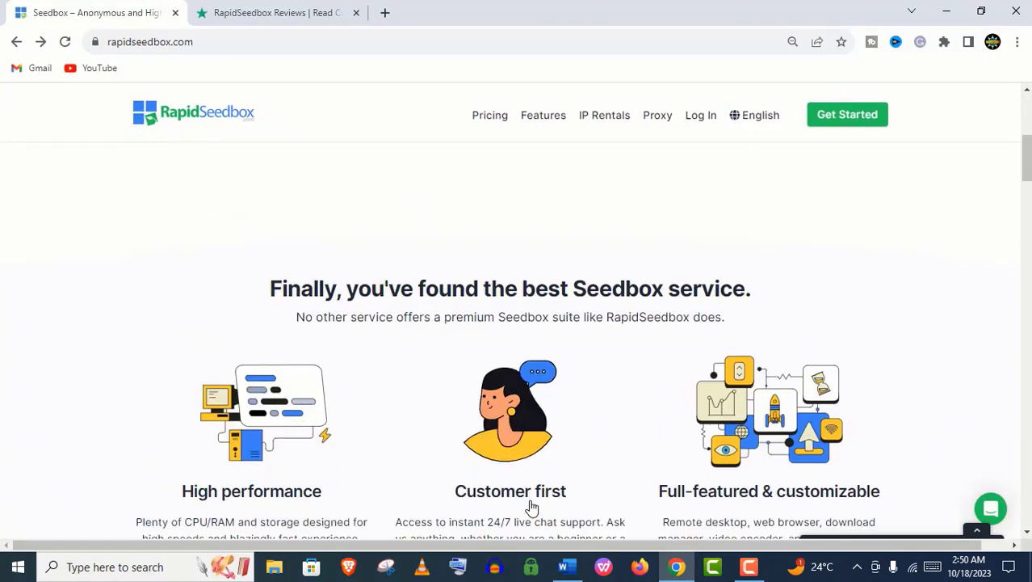
left_click_drag(1028, 188, 1030, 186)
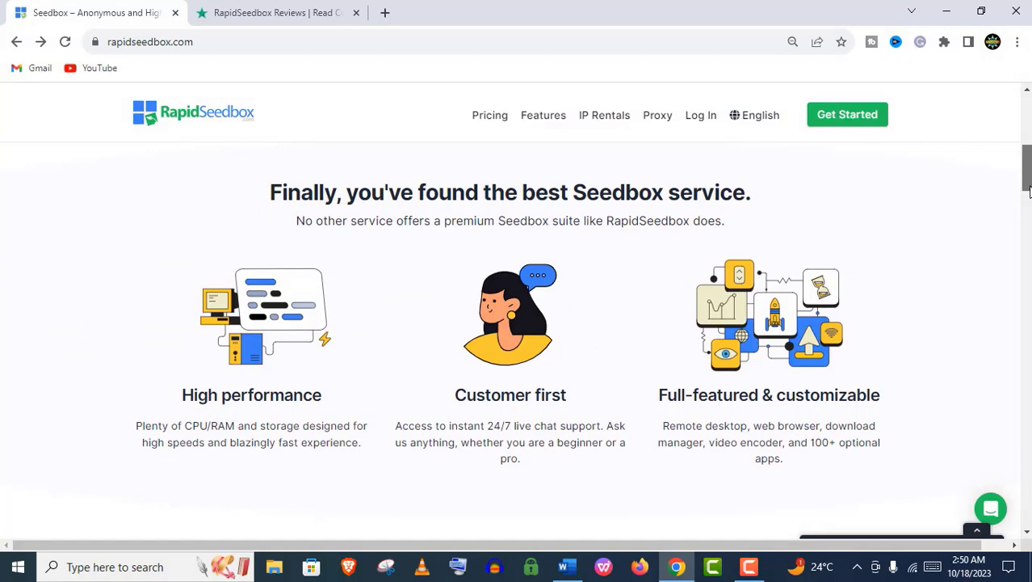
left_click_drag(1027, 190, 1028, 463)
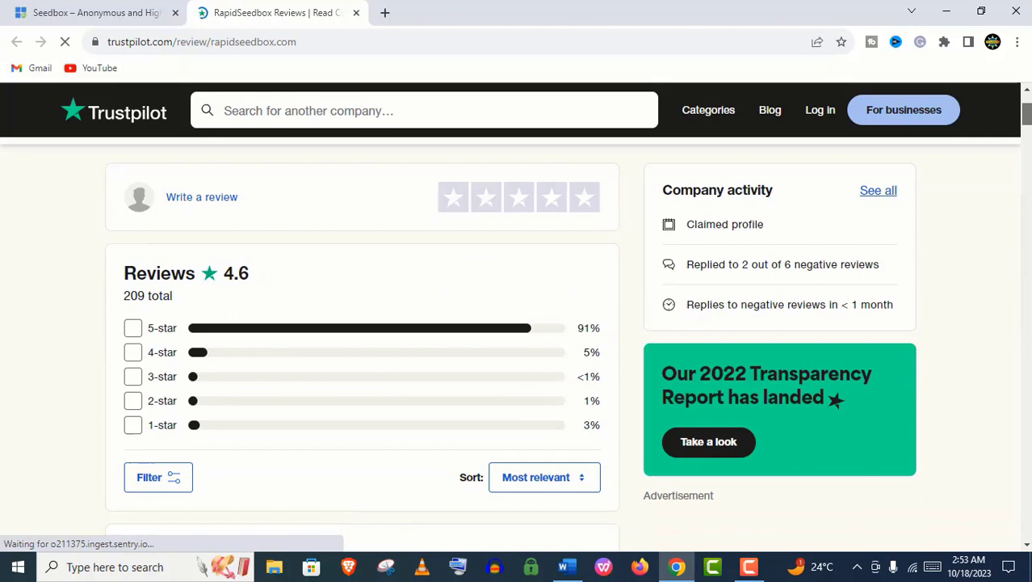
left_click_drag(1027, 113, 1027, 164)
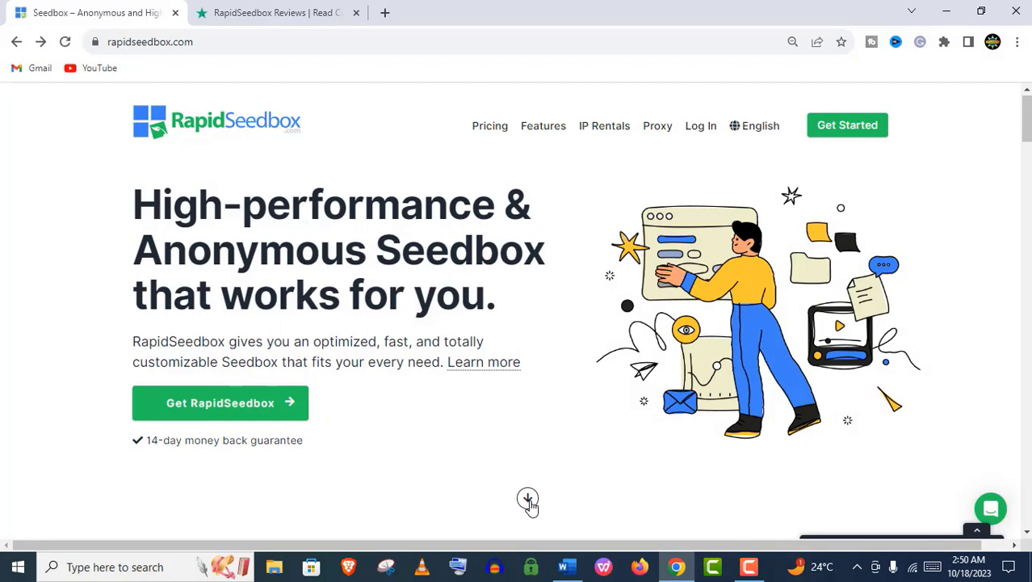
Go to the home page's pricing section and compare the Lean and Premium plans, ending on Premium
left_click(529, 500)
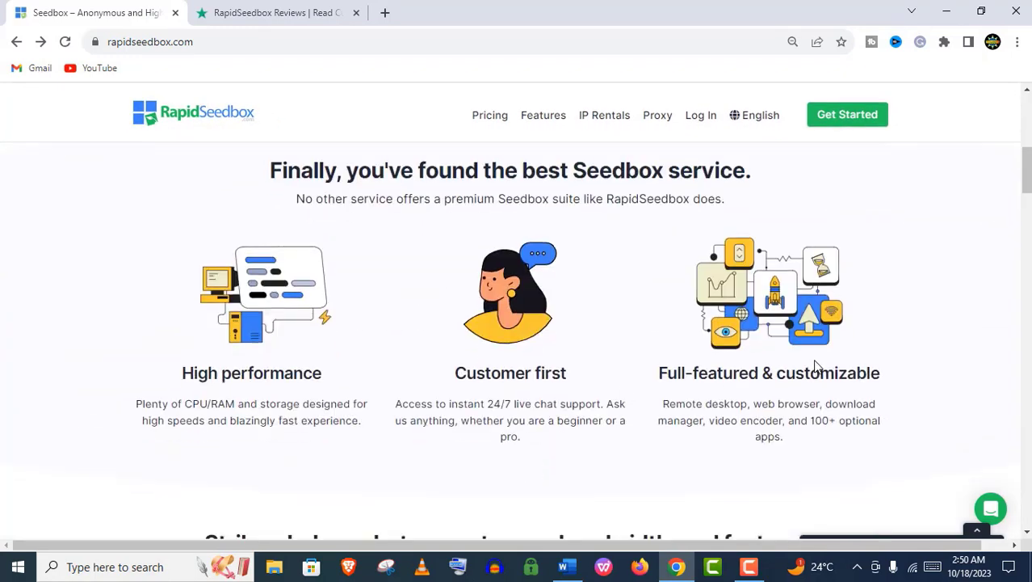
scroll(1008, 261, "down", 5)
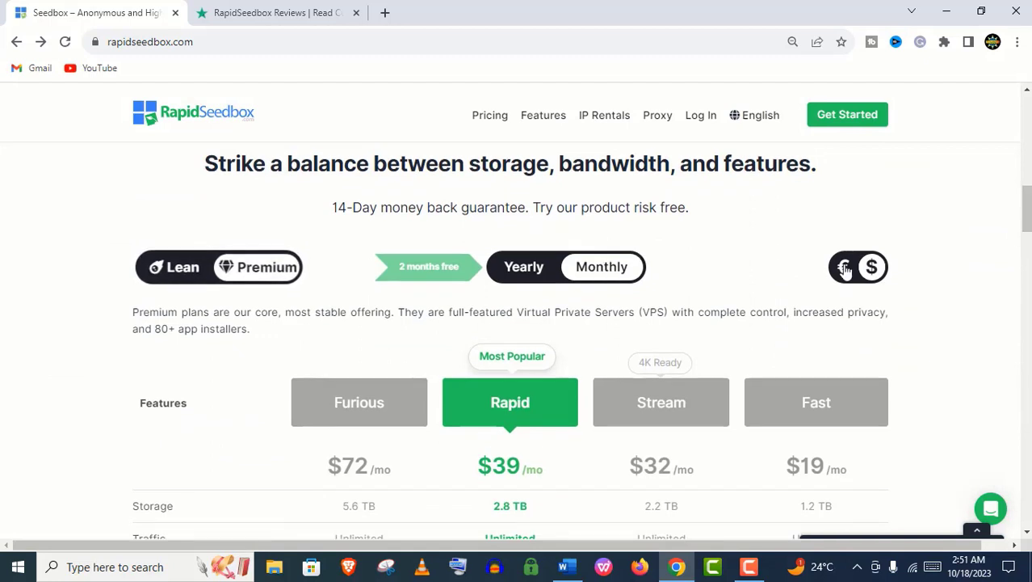
left_click(185, 277)
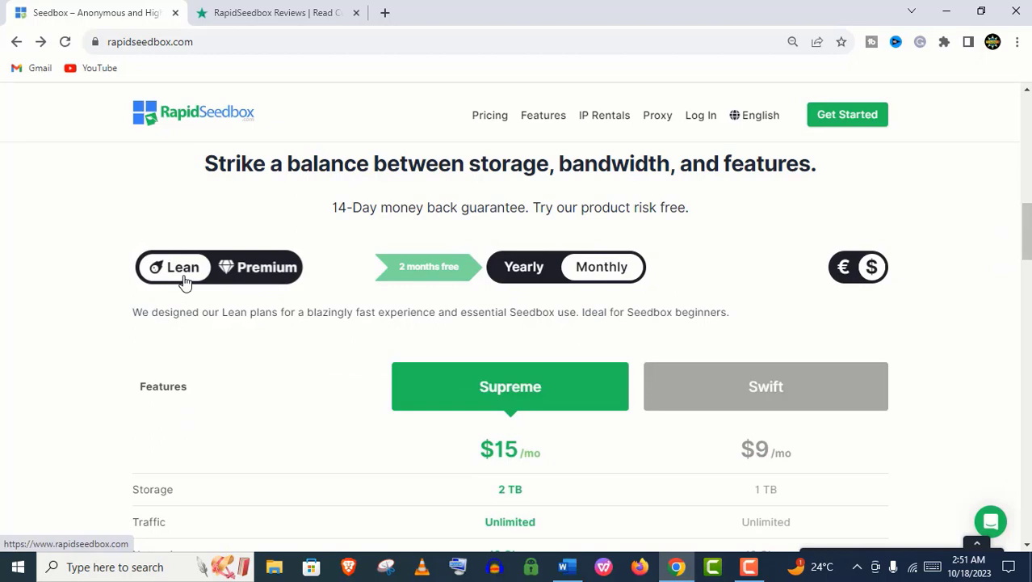
left_click(238, 266)
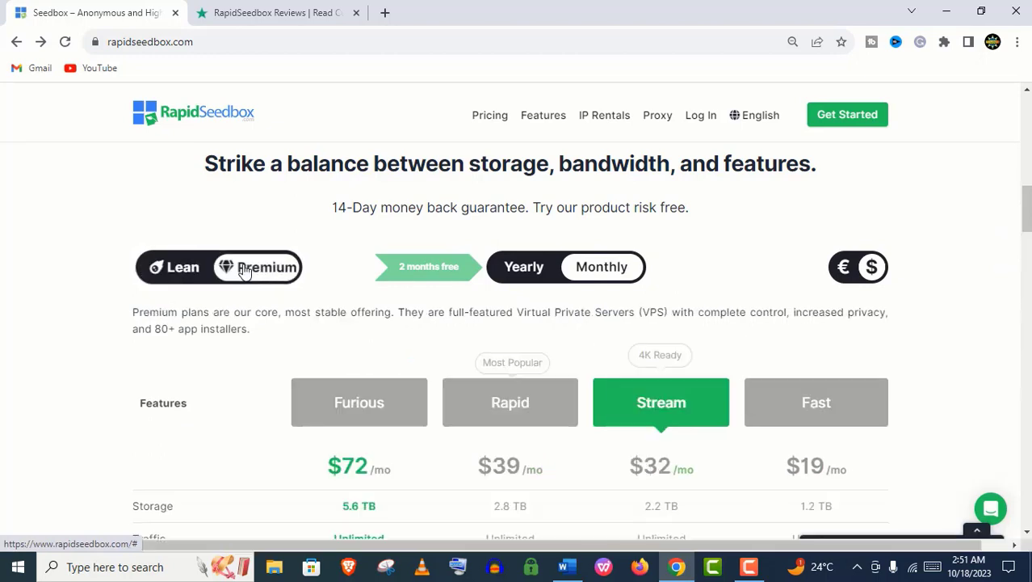
left_click(202, 266)
scroll(203, 266, "up", 1)
left_click(263, 331)
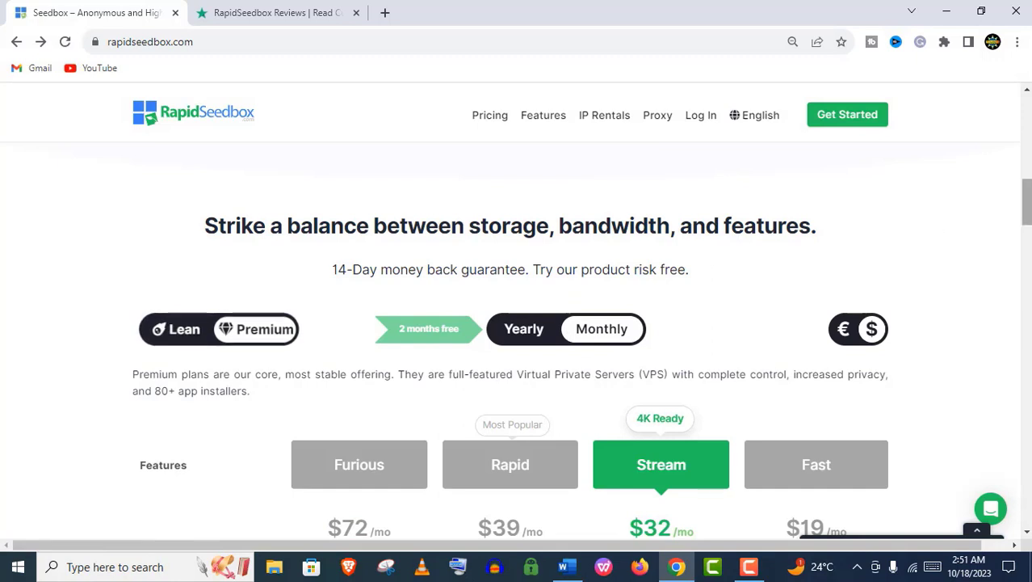
Show the Premium plans with yearly billing and highlight the Rapid plan
left_click_drag(1025, 201, 1026, 202)
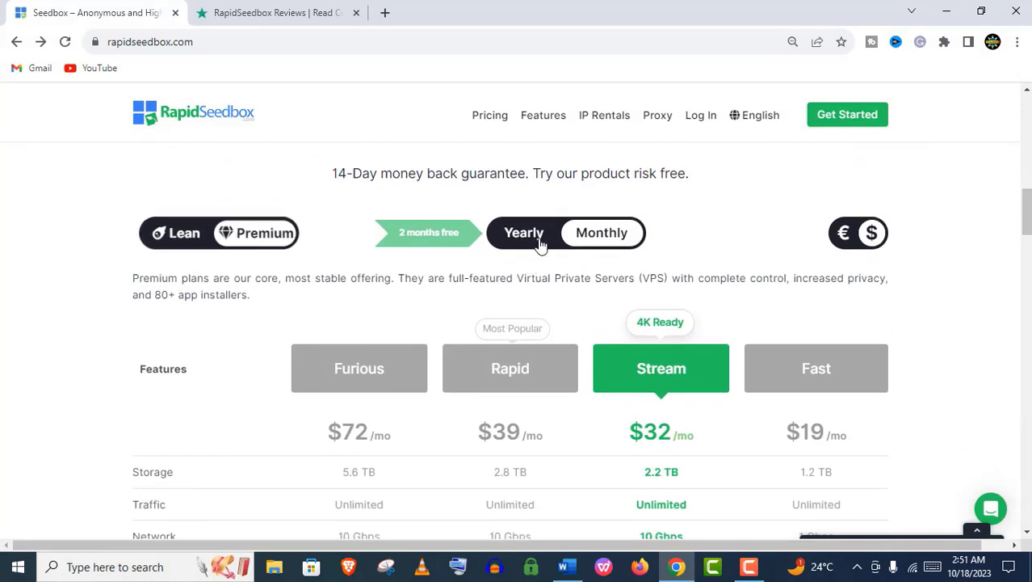
left_click(539, 241)
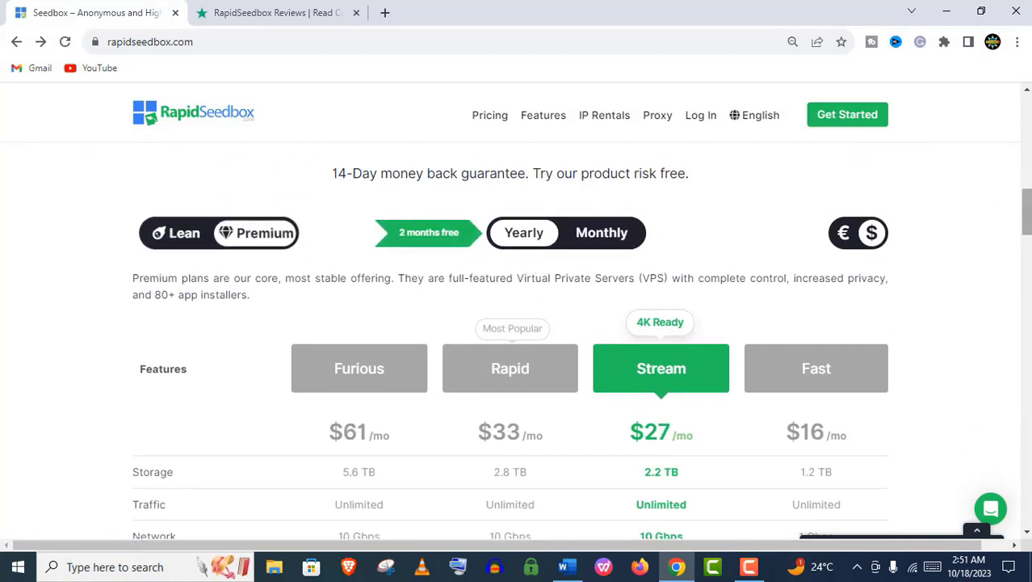
scroll(1022, 212, "down", 2)
left_click_drag(1030, 222, 1030, 222)
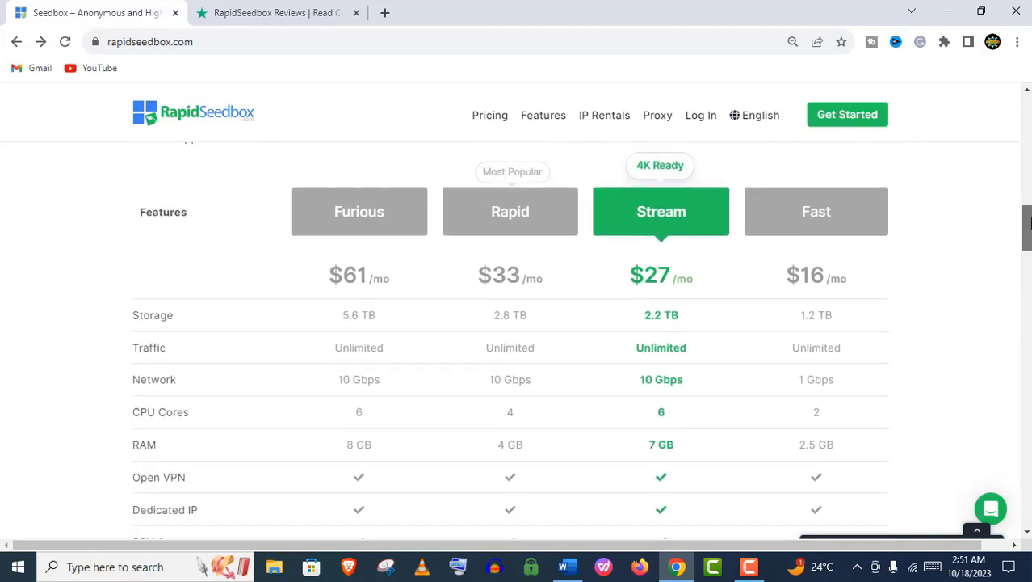
left_click(562, 231)
left_click(562, 230)
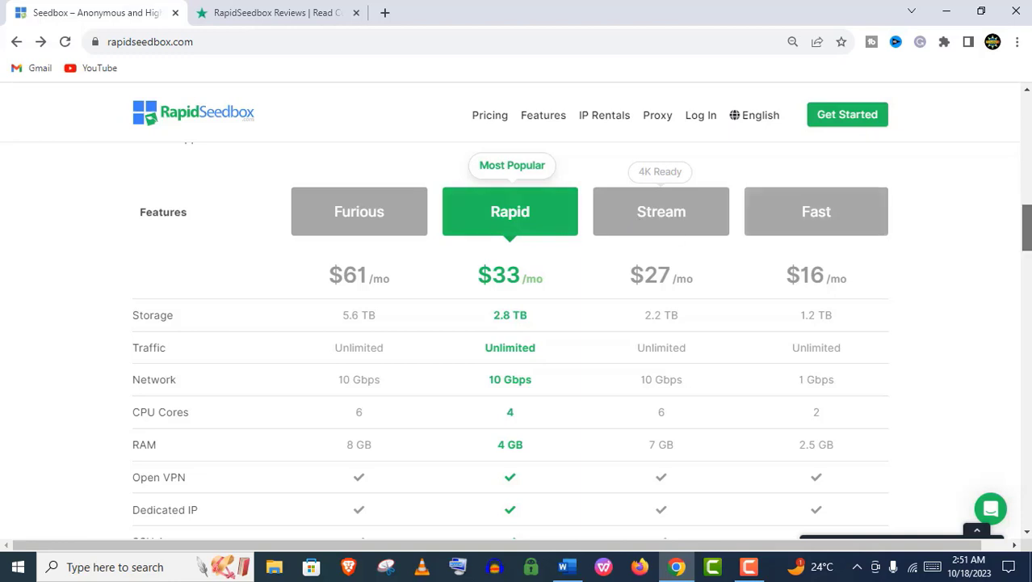
Examine the plan comparison table's specifications and read the explanation of the Dedicated IP feature
scroll(582, 342, "down", 1)
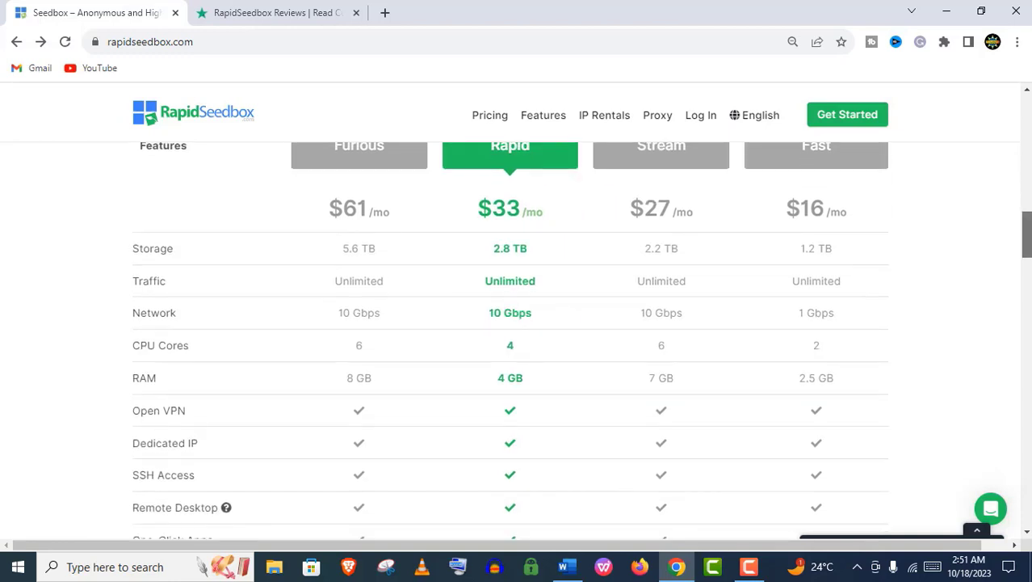
left_click_drag(1026, 235, 1026, 236)
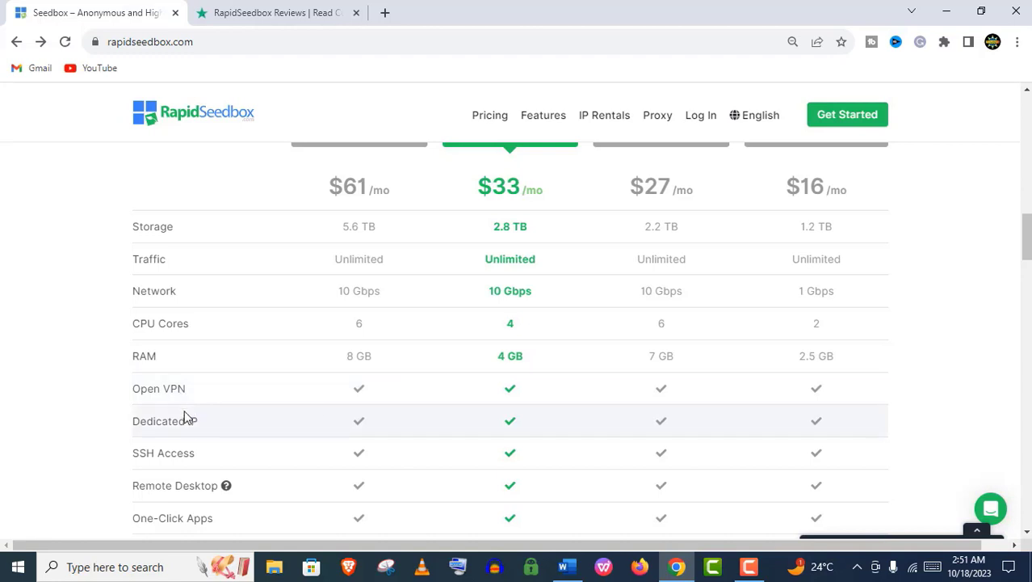
mouse_move(184, 429)
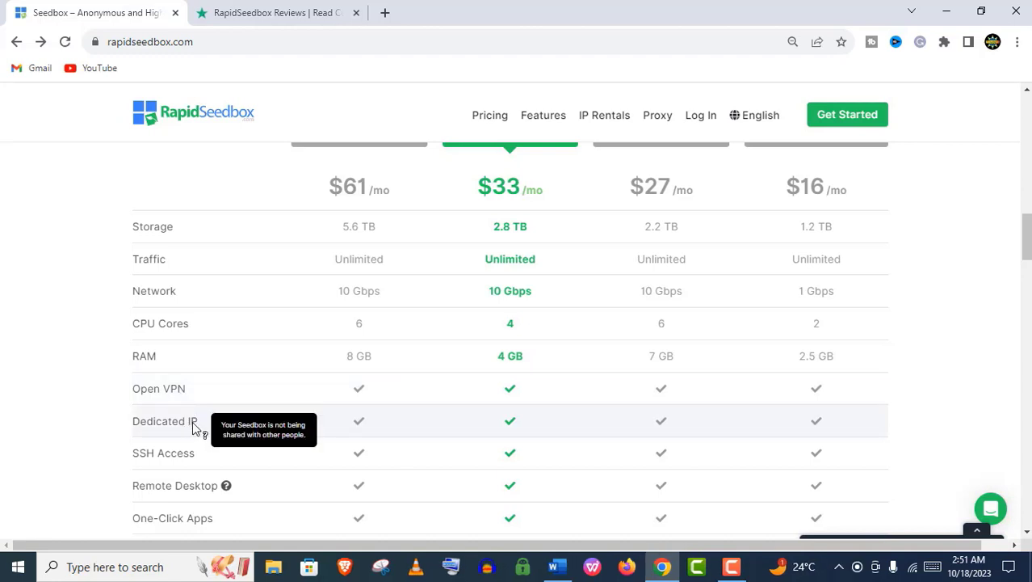
Read the home page's section on keeping online activity private and the Features page's section on online privacy
scroll(194, 420, "down", 10)
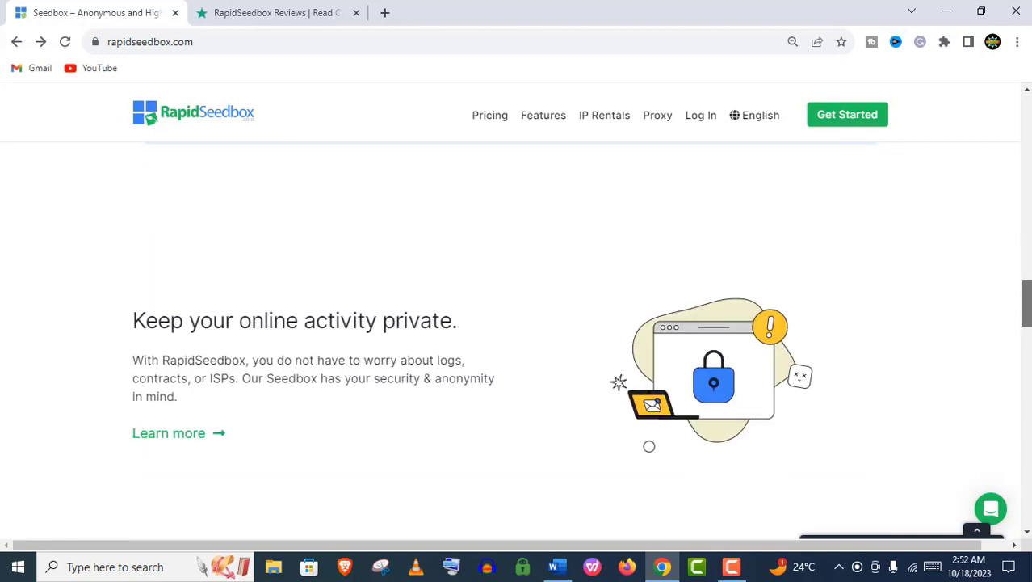
scroll(517, 323, "down", 2)
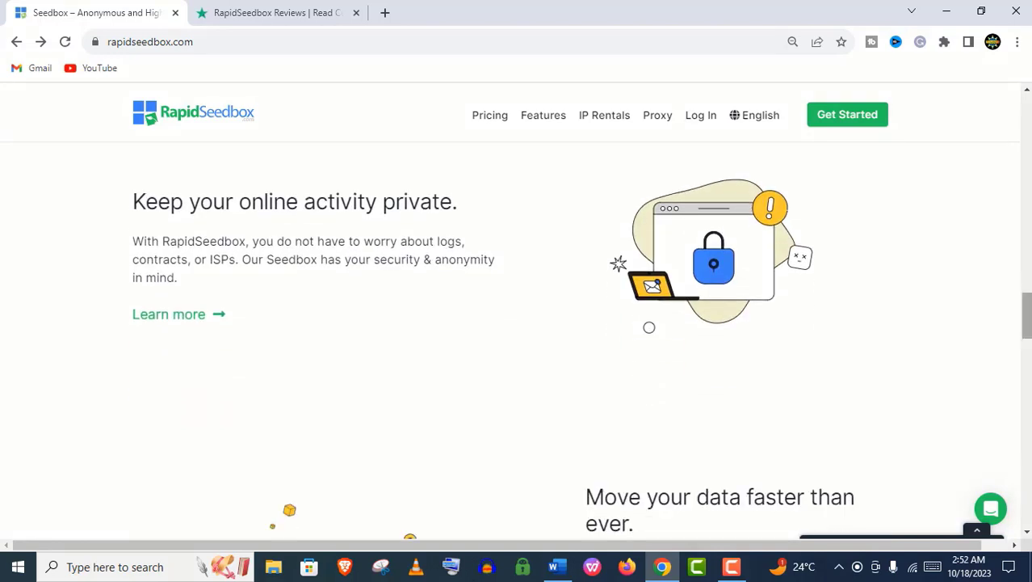
left_click_drag(1027, 315, 1027, 316)
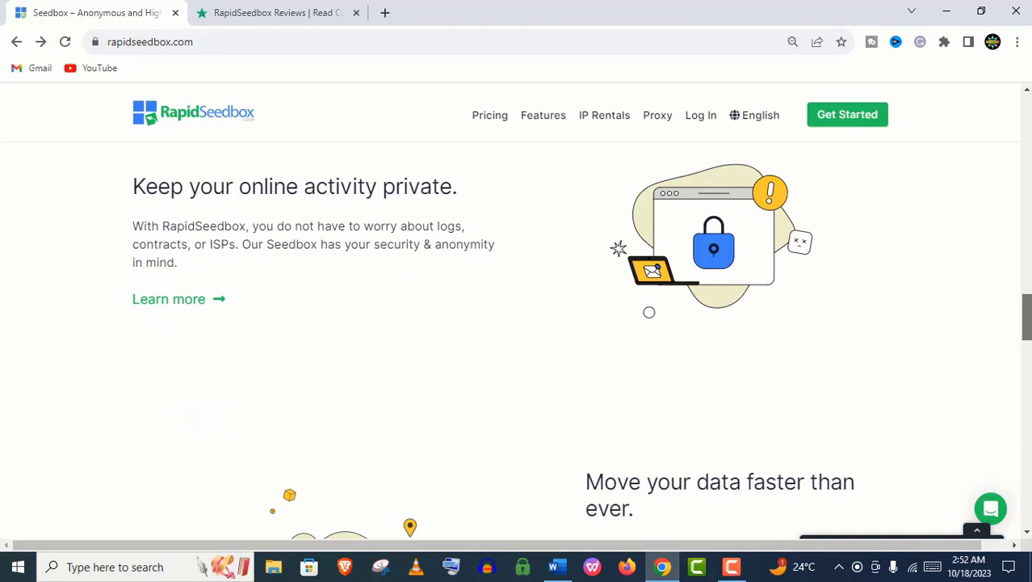
left_click_drag(1026, 164, 1027, 175)
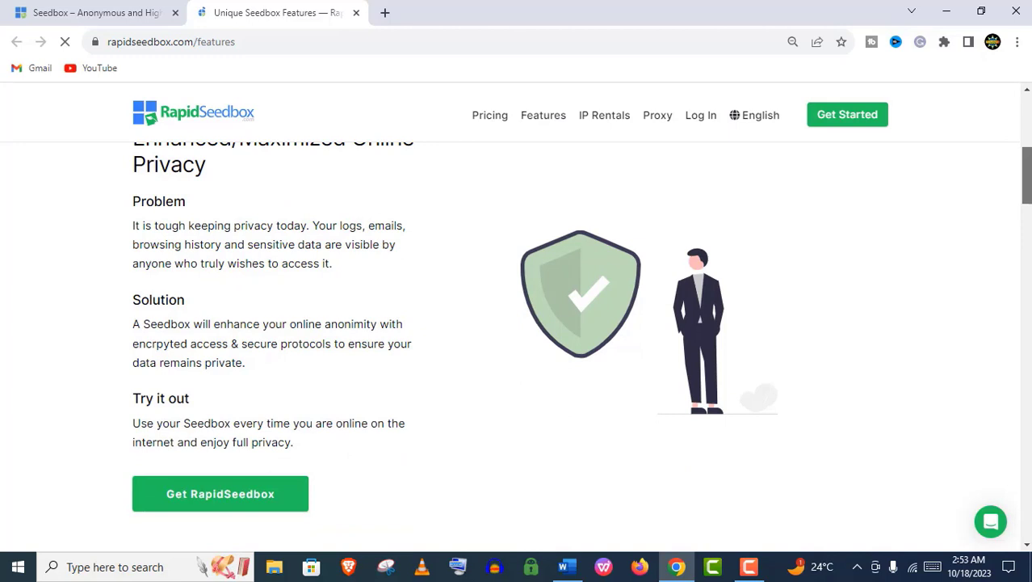
Expand "See our apps" in the Features page's one-click apps section and look through the app icons
left_click_drag(1030, 167, 1029, 311)
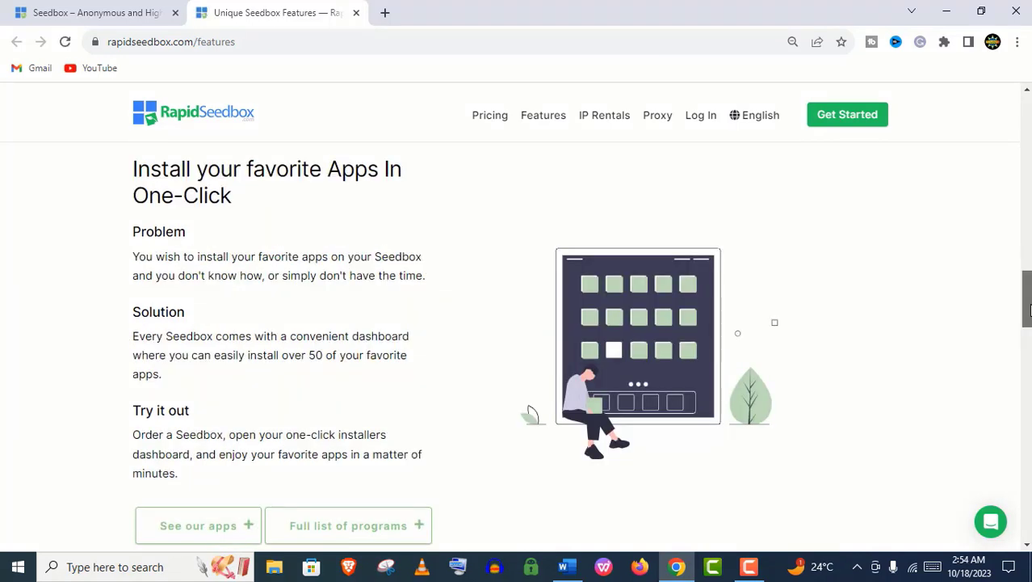
scroll(253, 299, "down", 3)
left_click(252, 296)
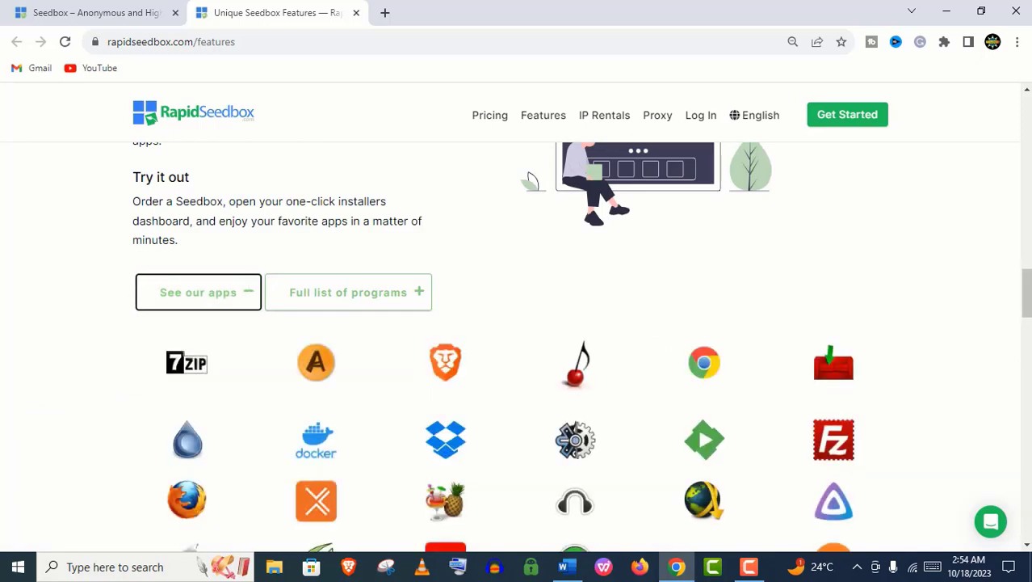
scroll(517, 348, "down", 2)
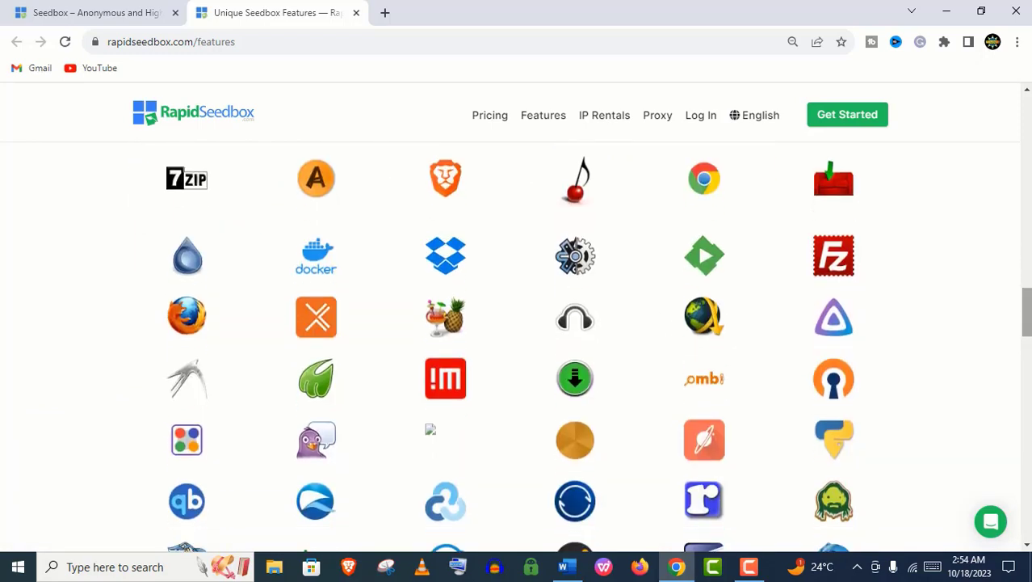
scroll(664, 281, "up", 2)
Expand the full list of programs in the one-click apps section and look through its categories
left_click(421, 297)
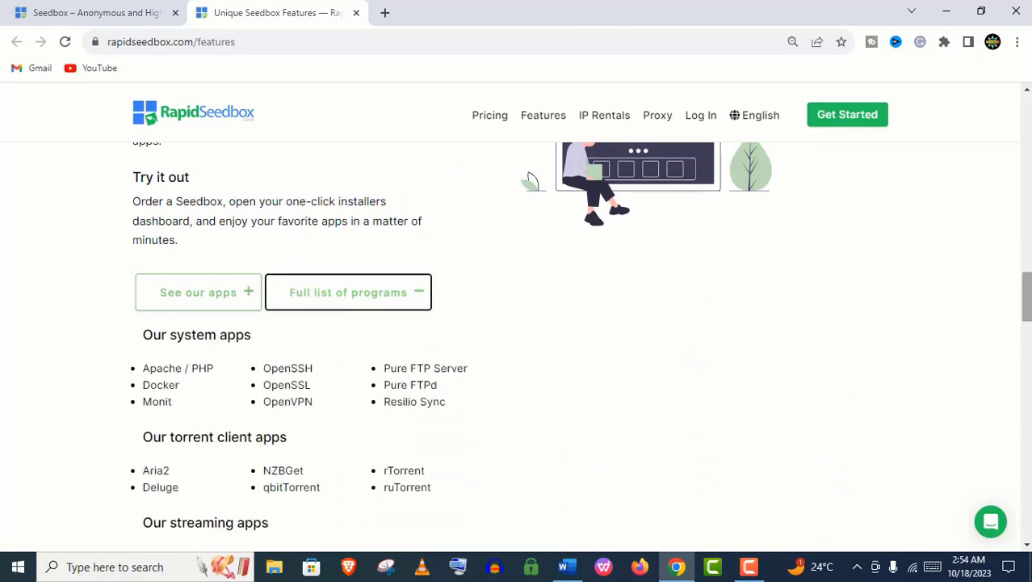
left_click_drag(1026, 295, 1025, 308)
scroll(581, 350, "down", 3)
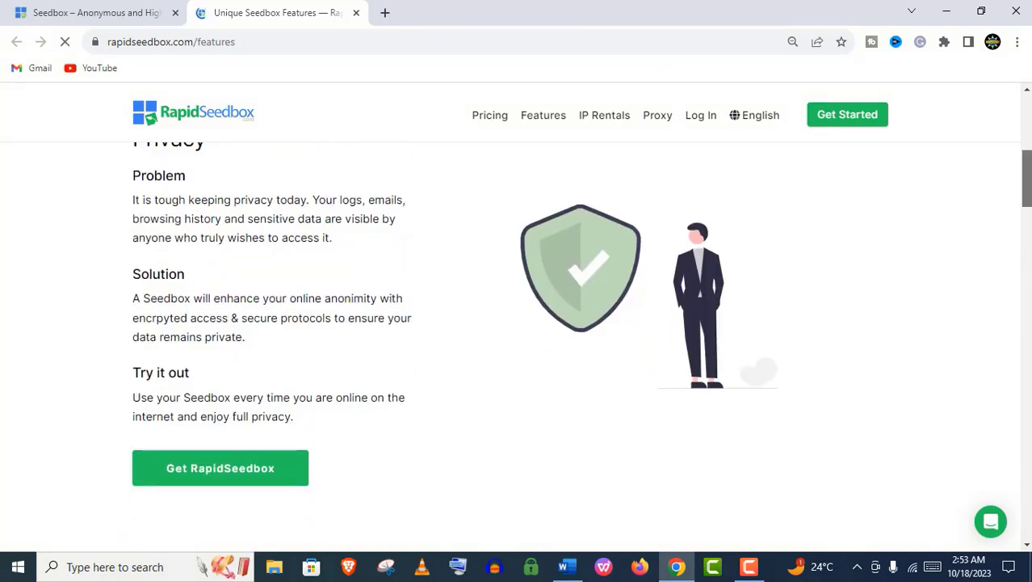
Review the Features page's privacy and one-click apps sections and the home page's automation and streaming section
scroll(581, 351, "down", 3)
scroll(581, 350, "down", 3)
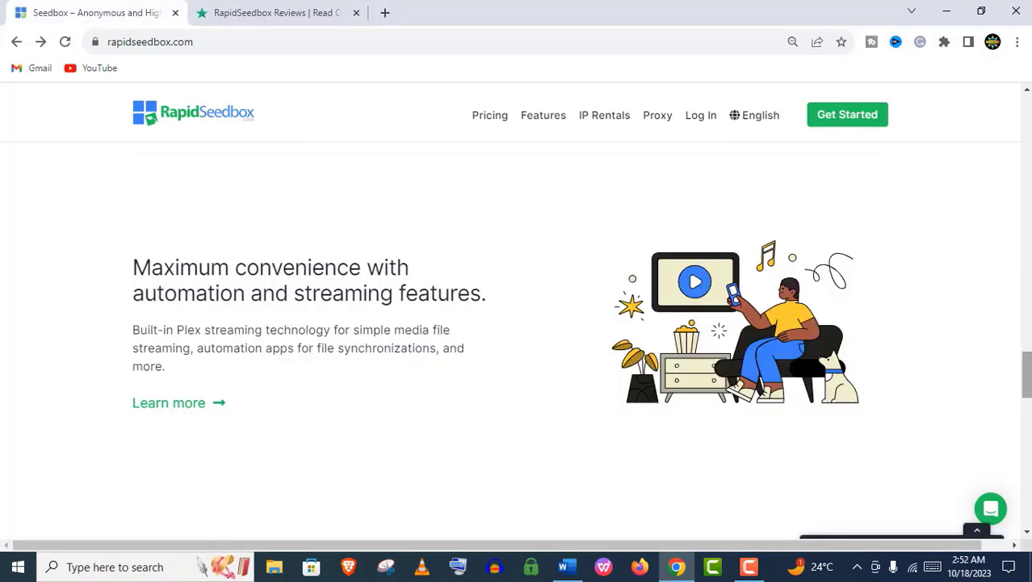
scroll(517, 323, "down", 1)
left_click_drag(1027, 377, 1026, 378)
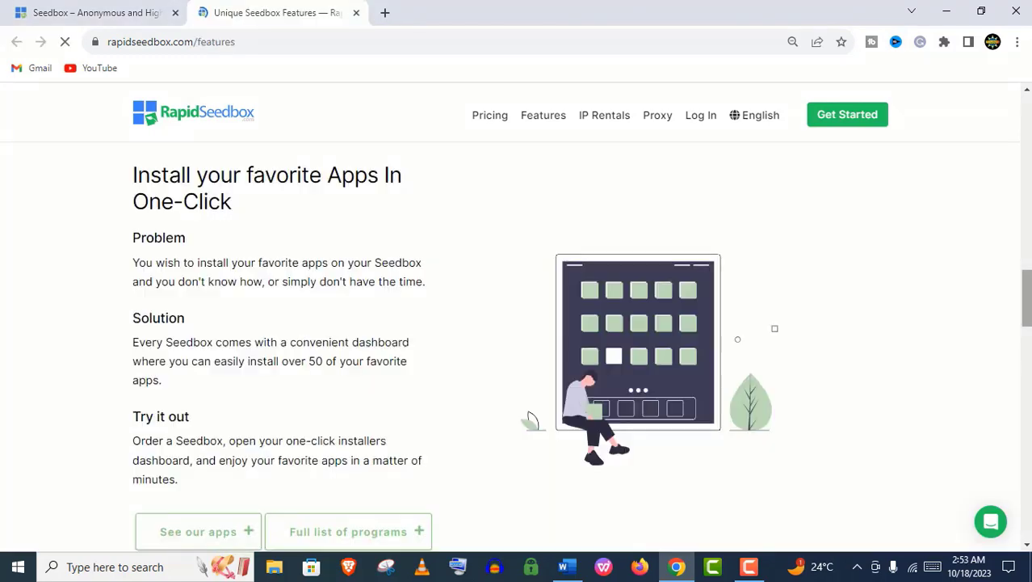
scroll(516, 323, "down", 4)
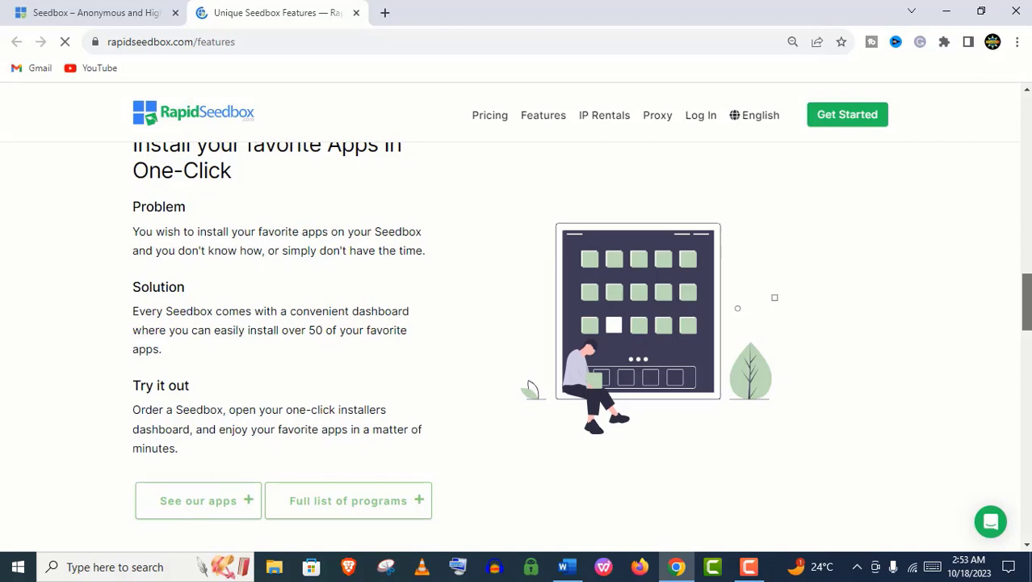
scroll(517, 323, "up", 3)
scroll(517, 323, "down", 5)
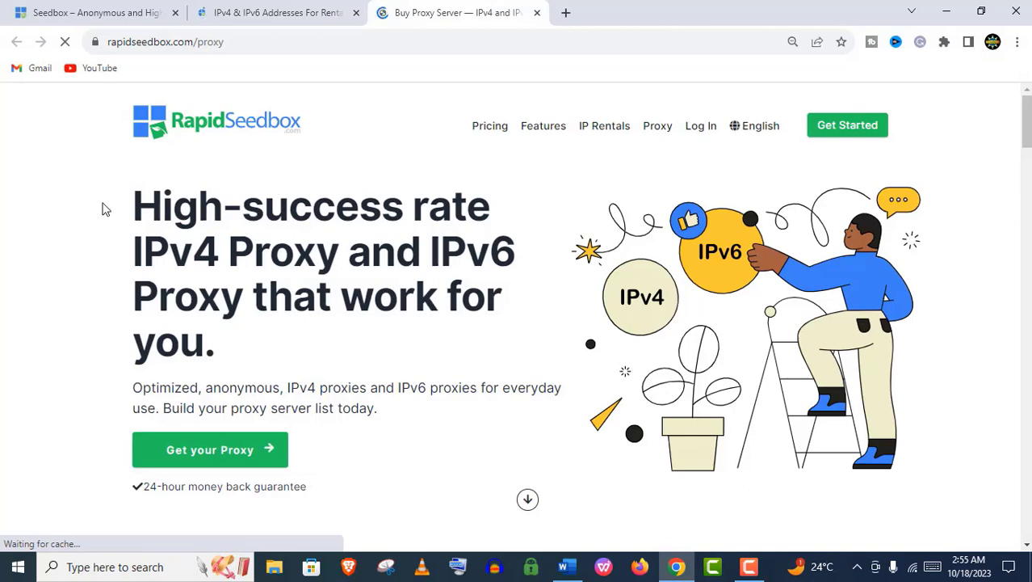
Look through the Proxy page's service benefits down to the Proxy Pricing section, and close the page
scroll(102, 207, "down", 1)
scroll(517, 323, "down", 3)
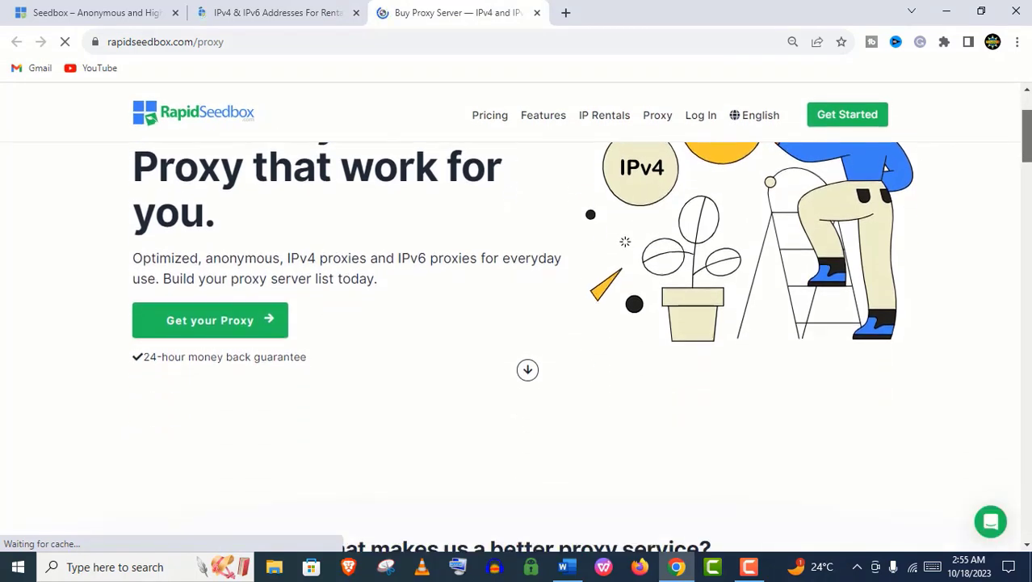
scroll(517, 323, "down", 4)
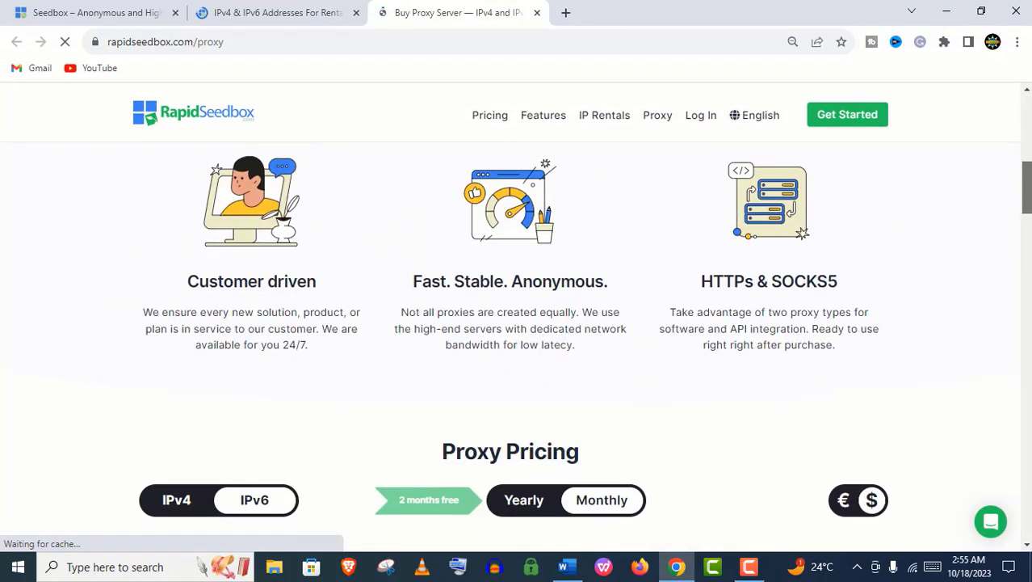
key("ctrl+w")
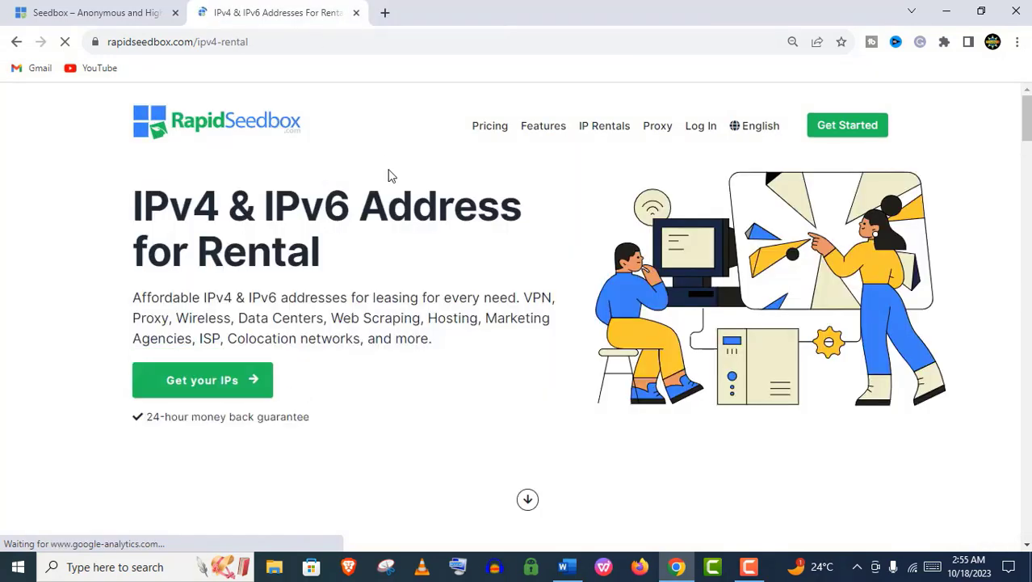
Open the Proxy page separately, look through the IPv4 & IPv6 rental page's plan comparison, and close the rental and proxy pages
middle_click(657, 129)
scroll(656, 242, "down", 10)
scroll(516, 340, "down", 4)
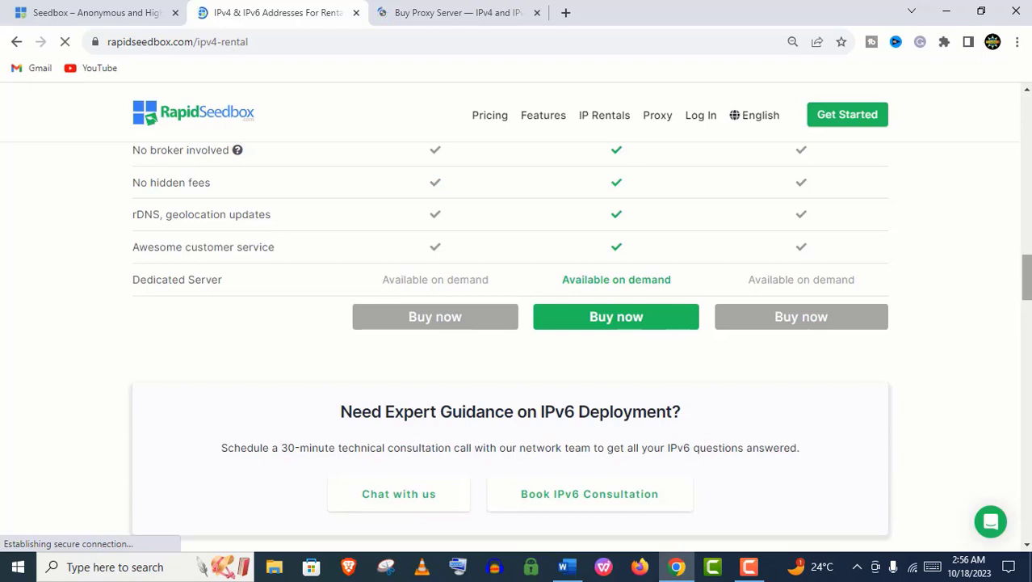
key("ctrl+w")
key("ctrl+w")
Log in to the RapidSeedbox Client Area and open the Rapid seedbox service
left_click(701, 129)
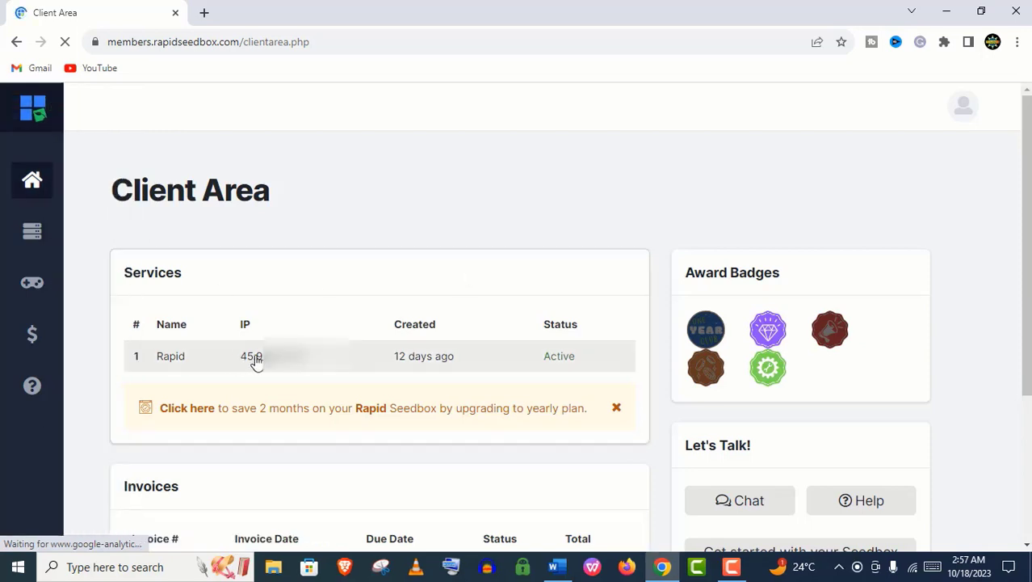
left_click_drag(240, 356, 398, 365)
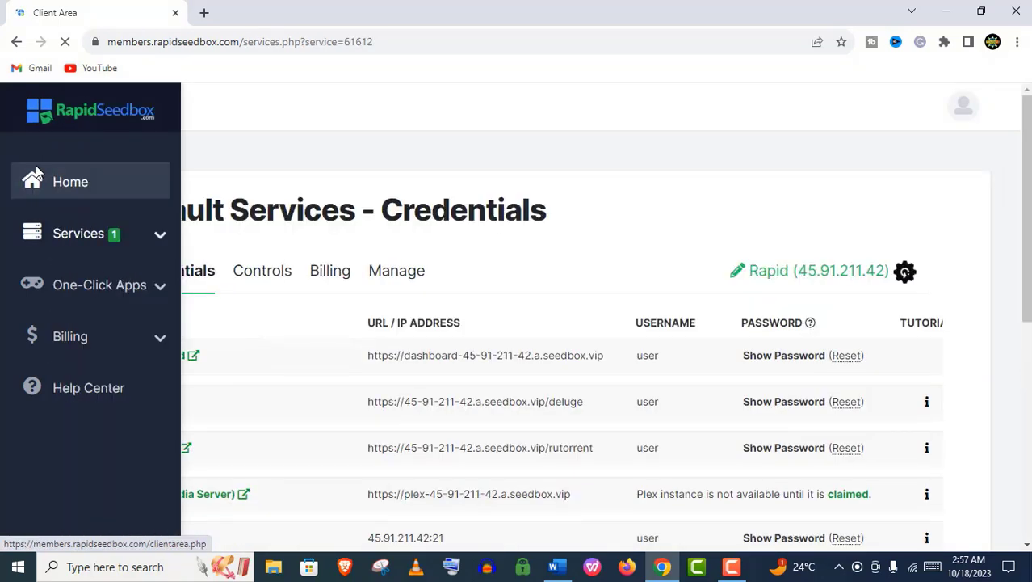
left_click(35, 167)
left_click(158, 236)
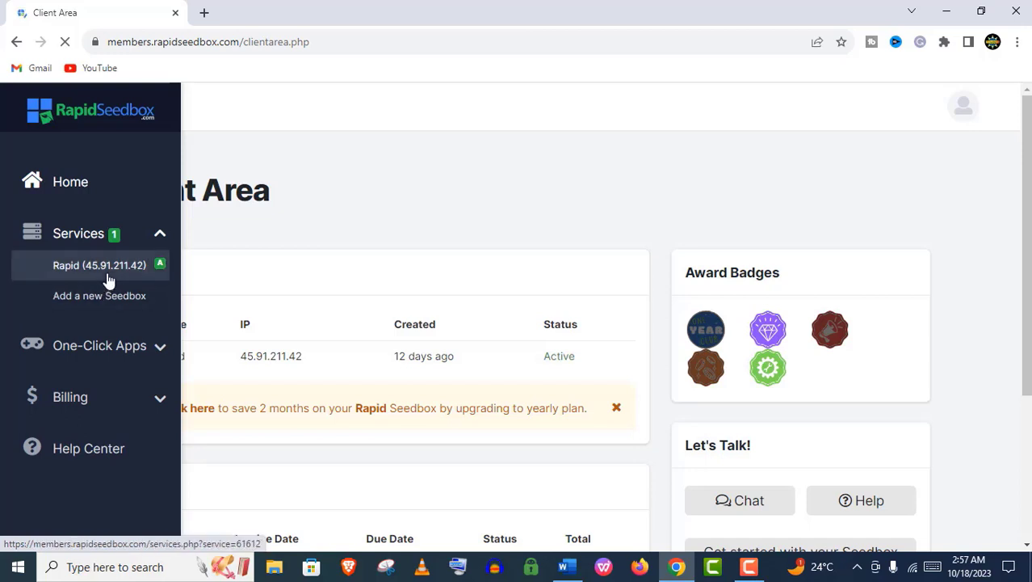
left_click(99, 266)
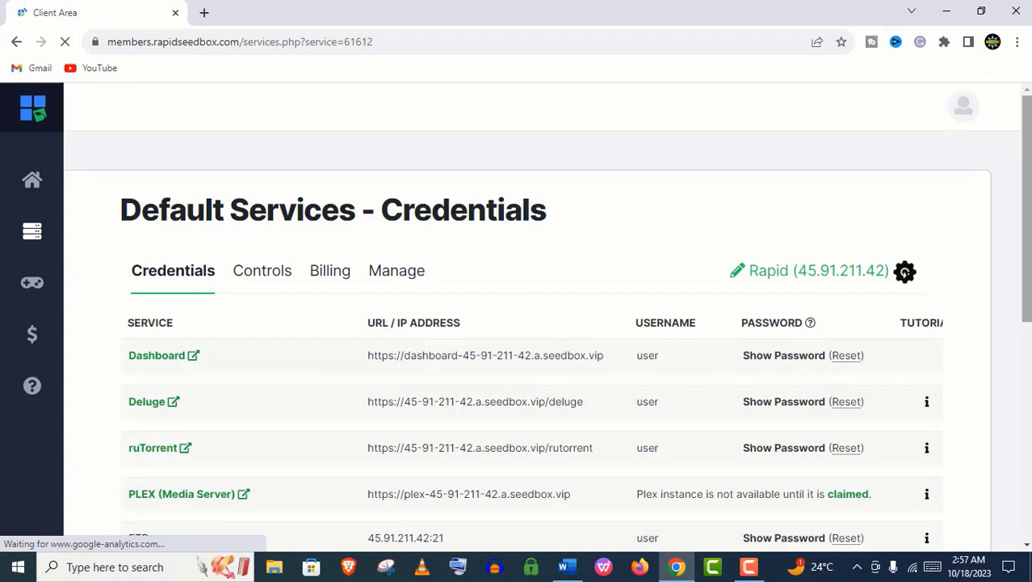
Look through the Credentials list of the Rapid service, from the Dashboard entry down to VPS Control Panel
scroll(548, 323, "down", 2)
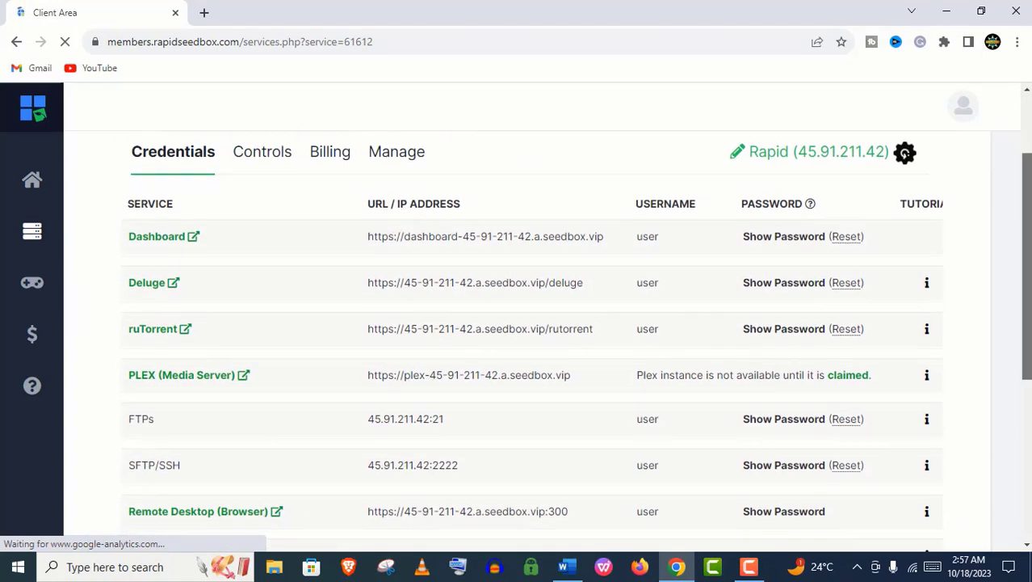
scroll(607, 412, "down", 1)
scroll(607, 412, "down", 5)
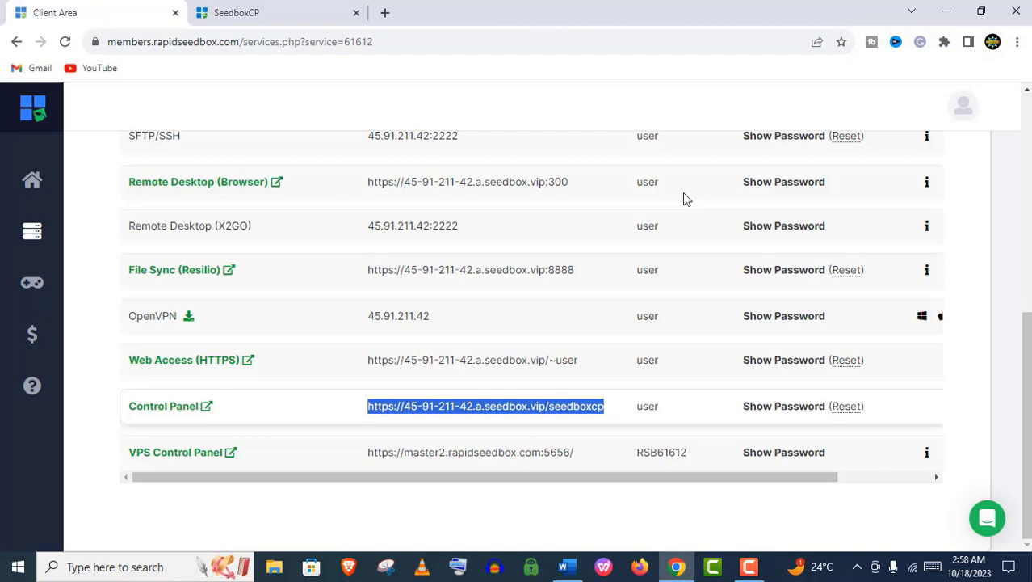
Reveal the Control Panel password in the credentials list and sign in to SeedboxCP by pasting it into the password field
left_click(811, 412)
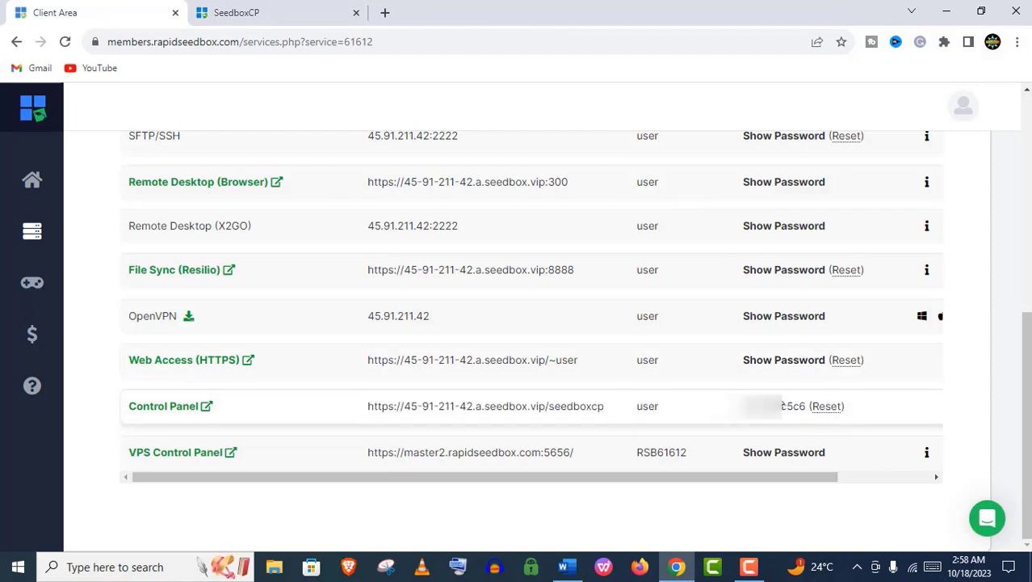
left_click(237, 8)
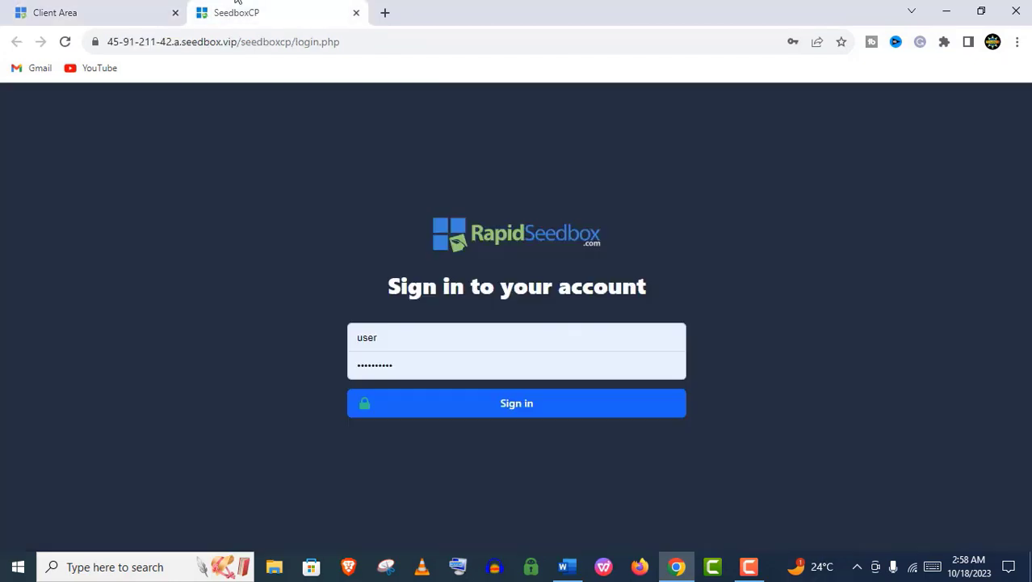
key("ctrl+v")
left_click(420, 409)
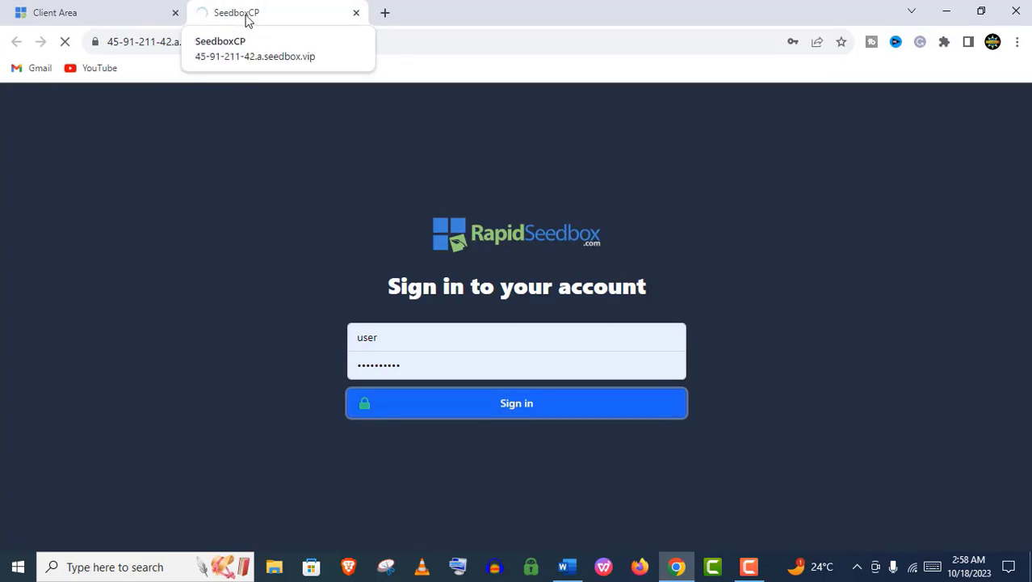
Enable start on boot for Tautulli in the SeedboxCP dashboard's service list
scroll(517, 315, "down", 1)
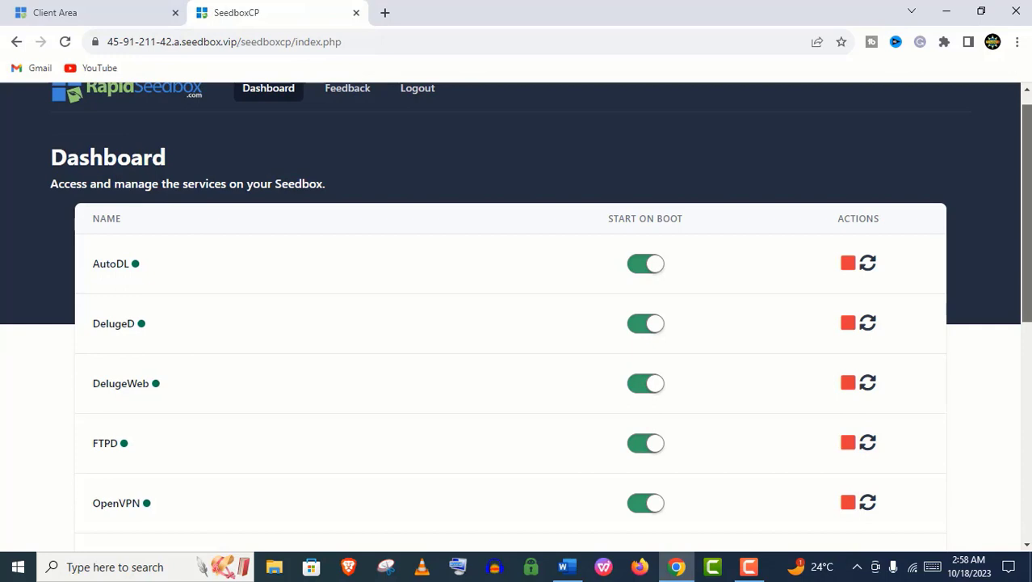
scroll(669, 301, "down", 5)
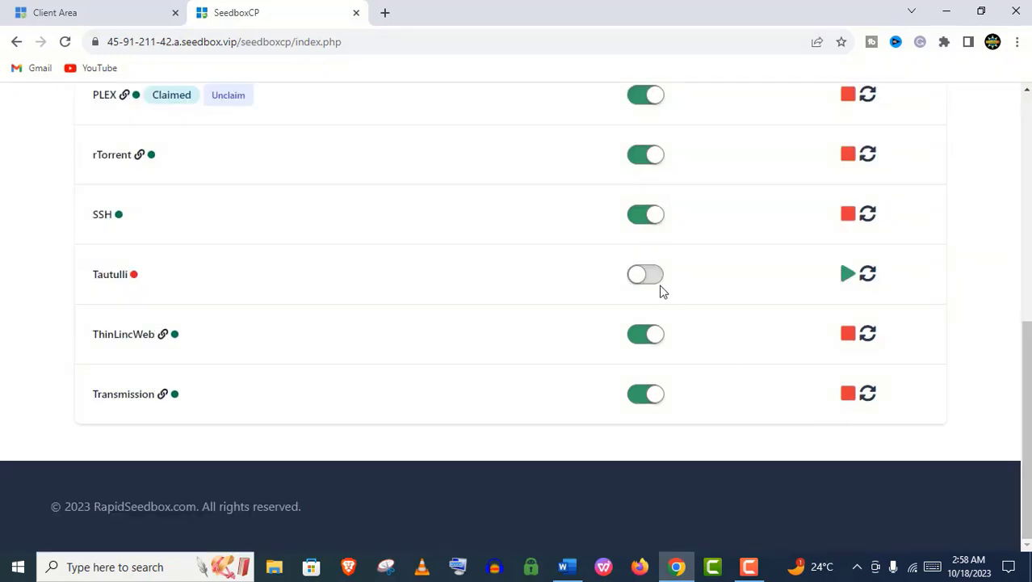
left_click(647, 273)
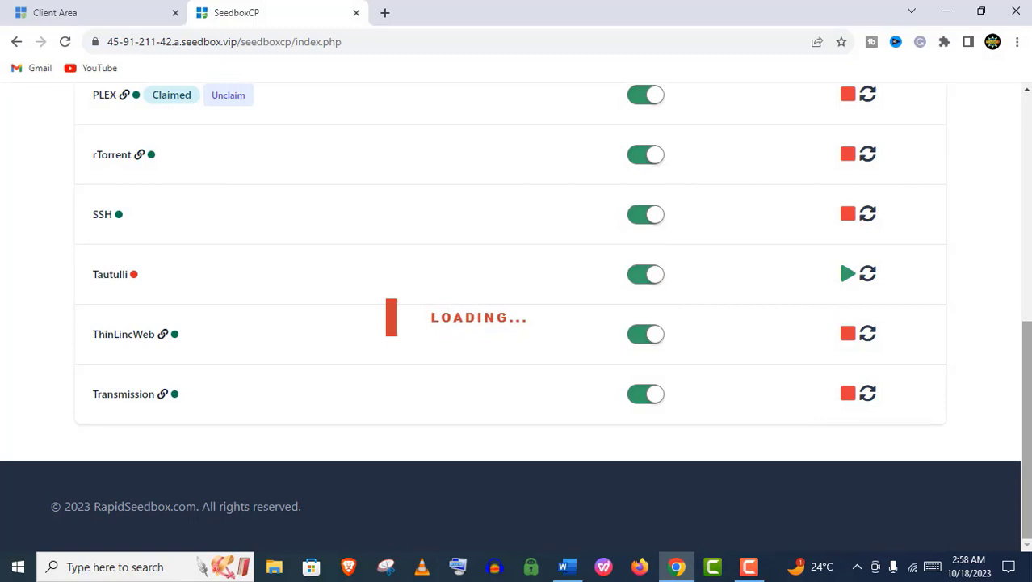
left_click_drag(1025, 430, 1026, 337)
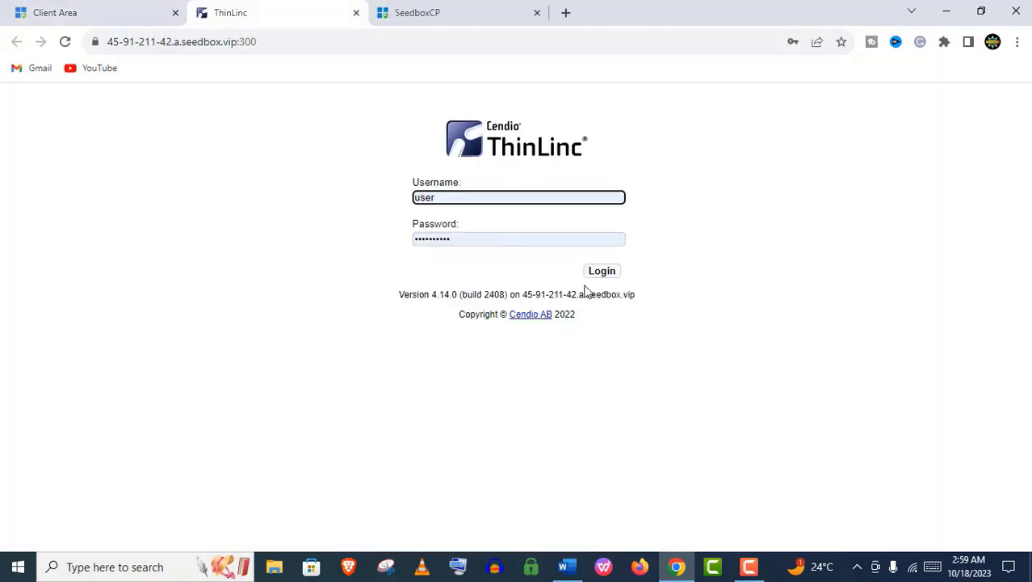
Log in to the ThinLinc remote desktop with the saved credentials and return to the Client Area
left_click(604, 271)
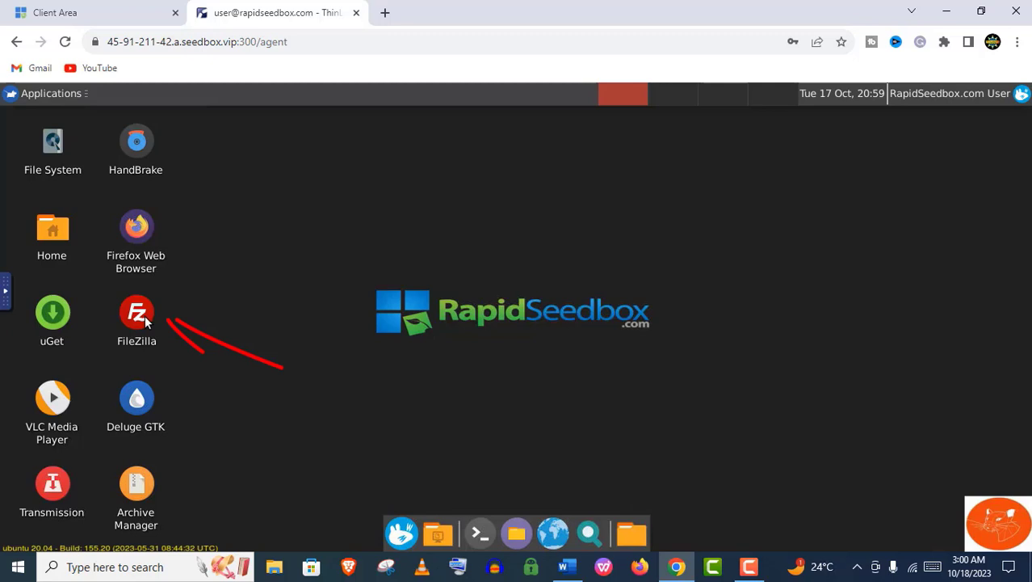
left_click(118, 10)
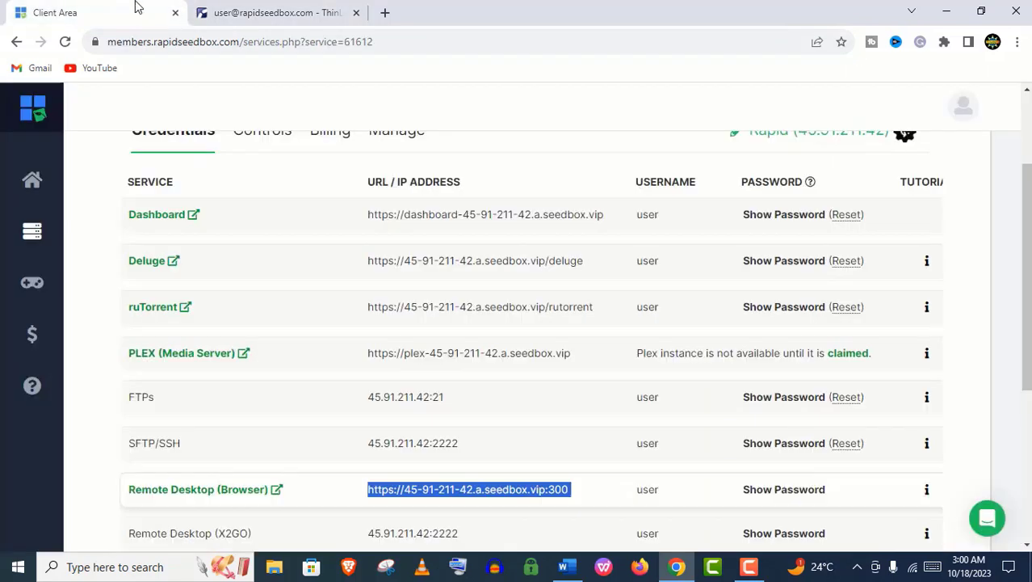
Launch and sign in to the seedbox Dashboard, review its bandwidth details and Service Control Center, and close it
left_click(155, 214)
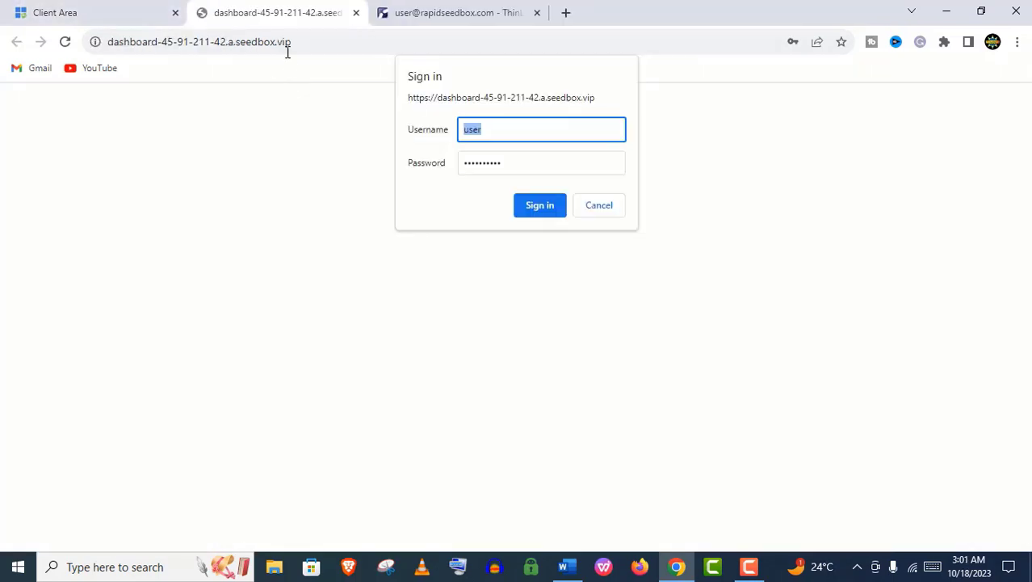
left_click(536, 207)
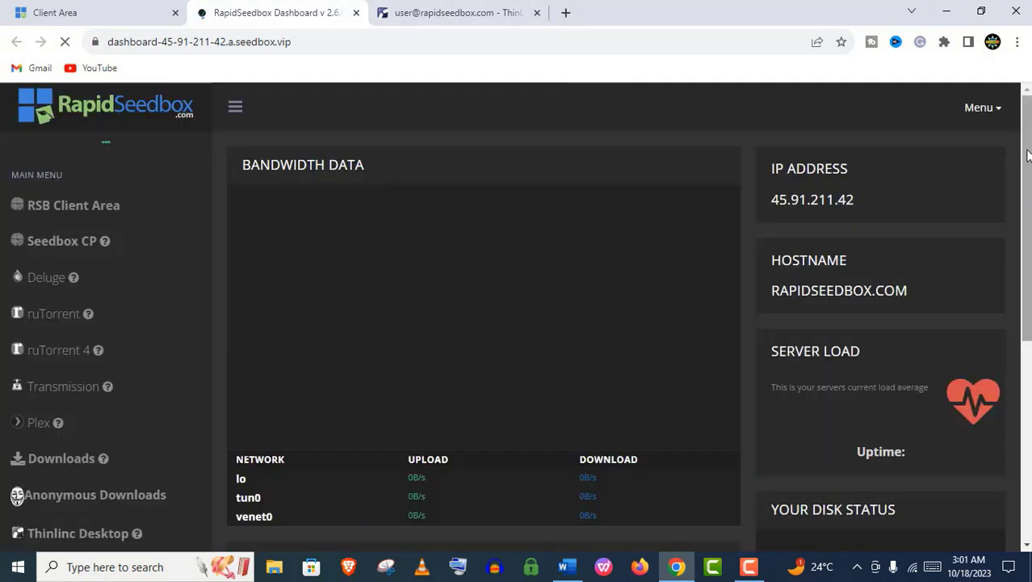
scroll(1027, 161, "down", 4)
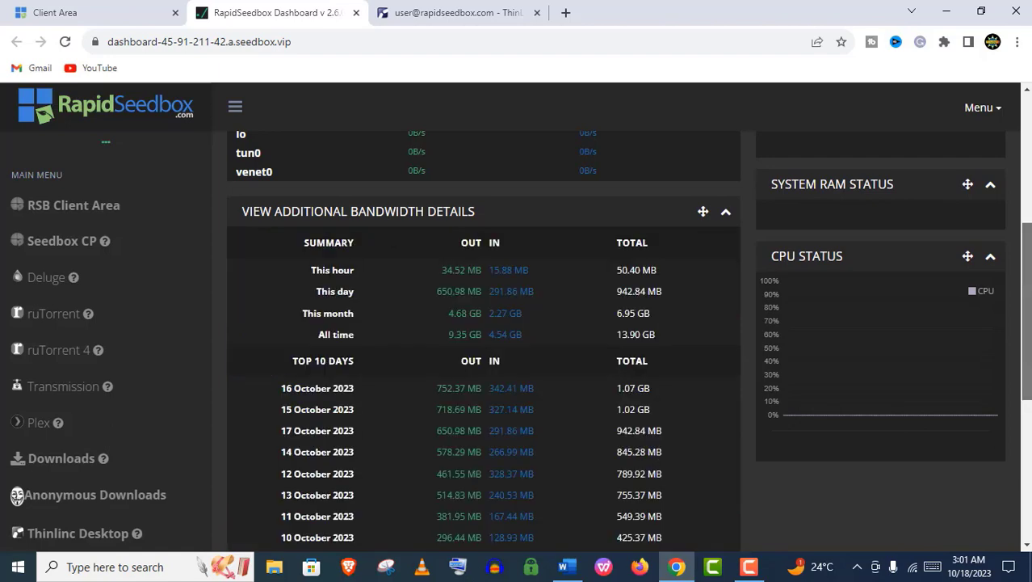
scroll(617, 339, "down", 4)
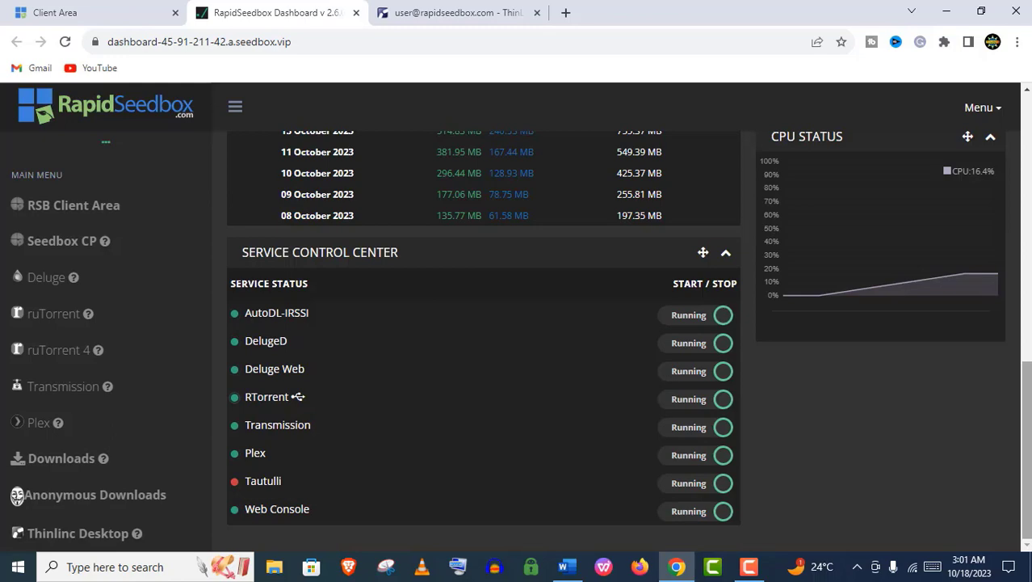
left_click(356, 13)
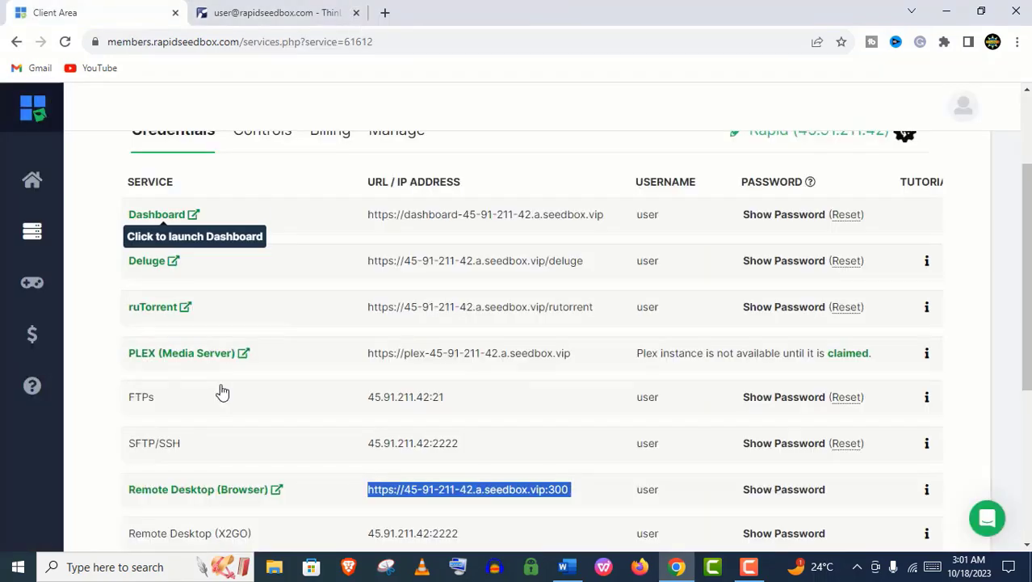
Review the Seedbox / Virtual Server Controls under the Rapid service's Controls, and open Billing
scroll(222, 392, "up", 2)
left_click(268, 274)
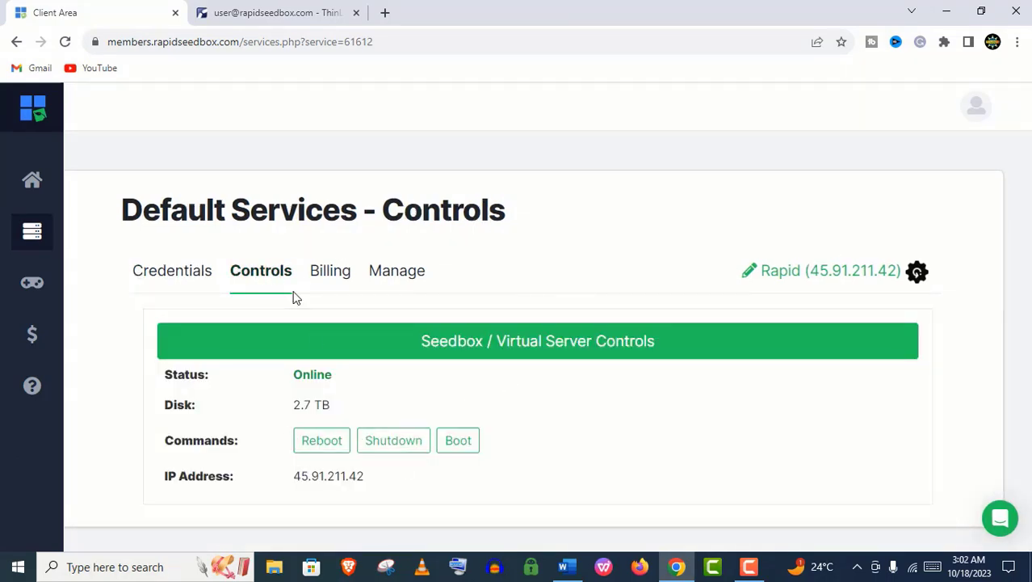
triple_click(583, 341)
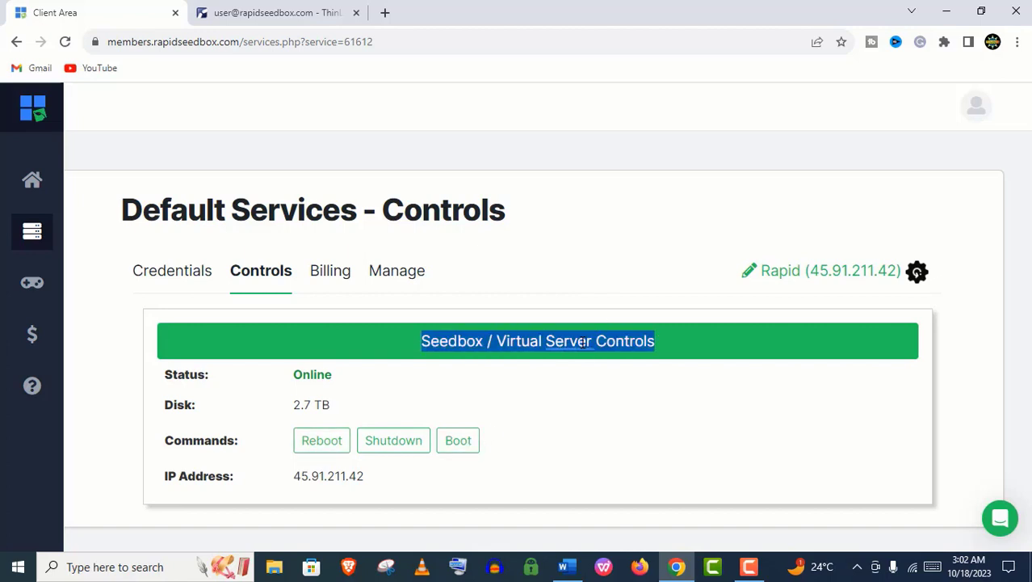
left_click(348, 276)
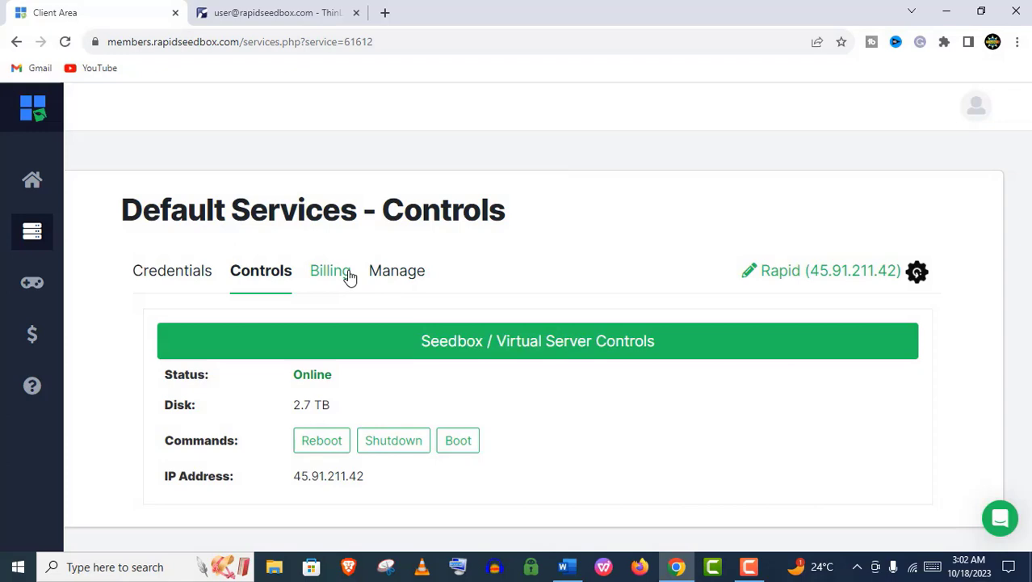
Review the plan details and available actions under the Rapid service's Manage section, and return to Credentials
left_click(403, 280)
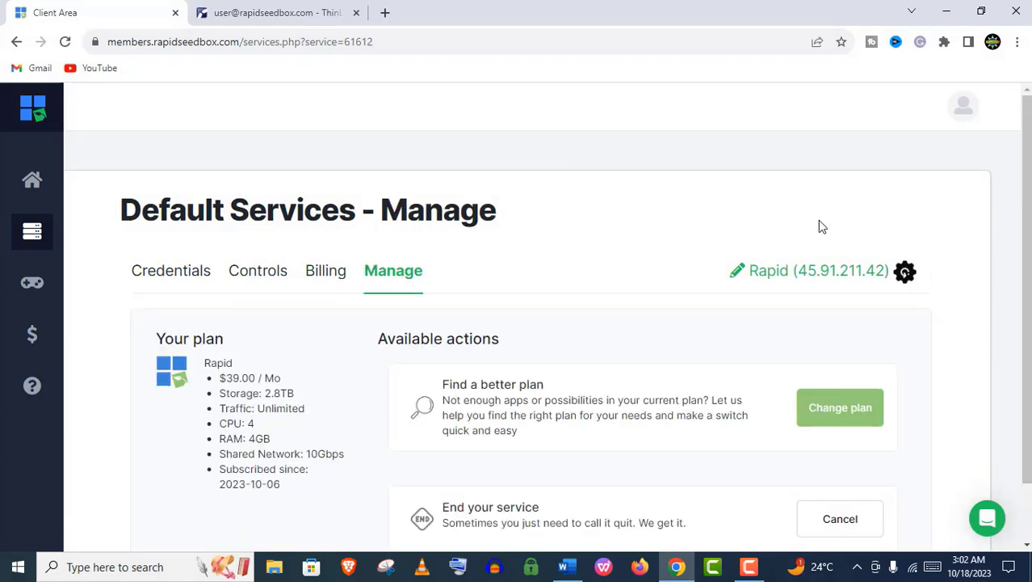
scroll(541, 323, "down", 1)
scroll(1022, 265, "up", 1)
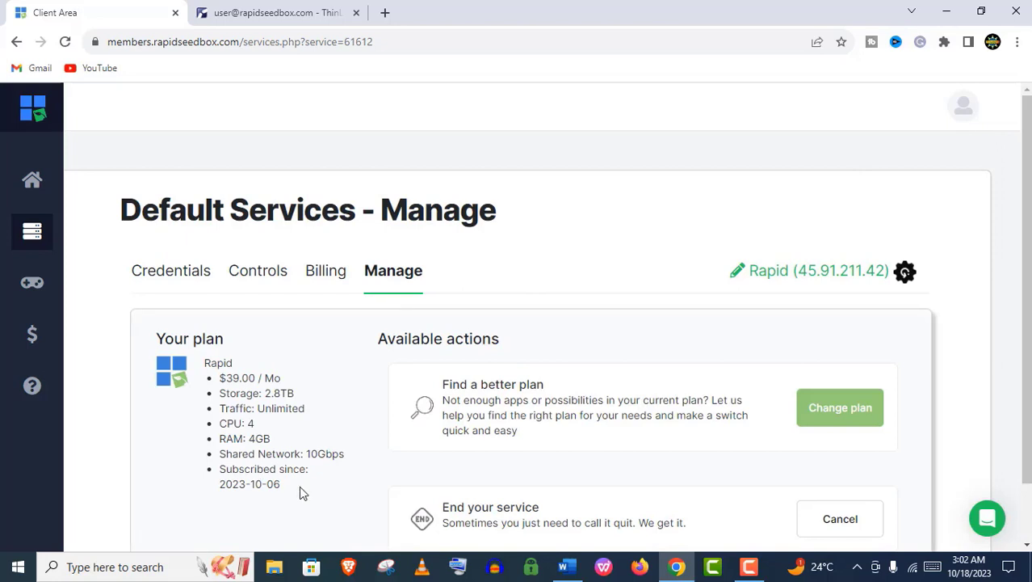
left_click_drag(300, 488, 217, 363)
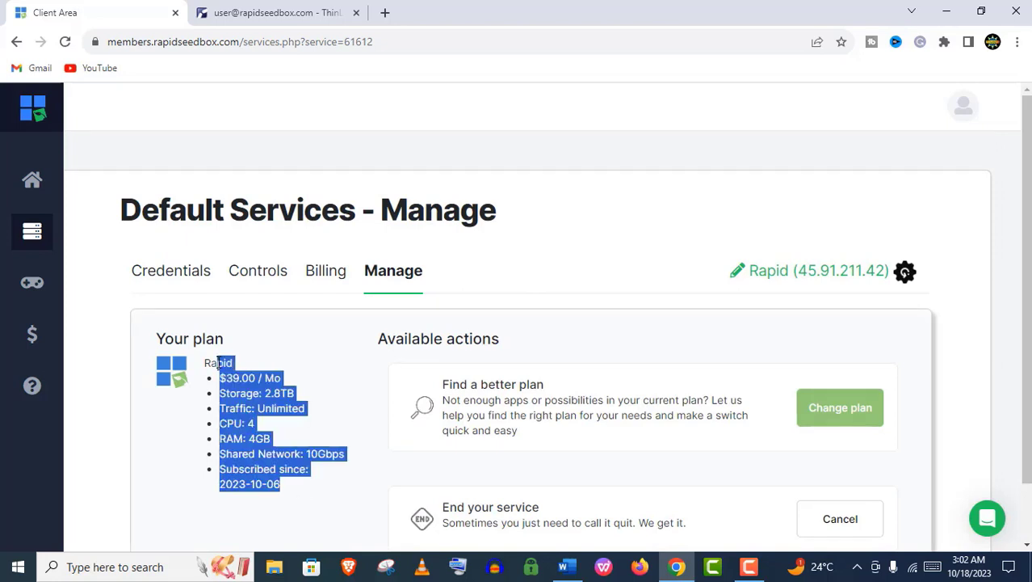
left_click(314, 362)
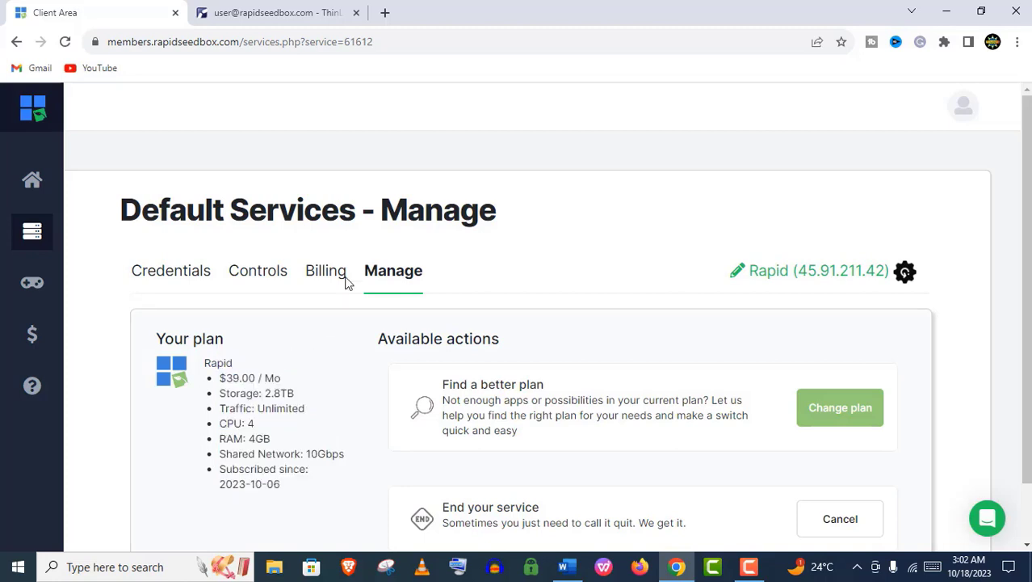
left_click(272, 272)
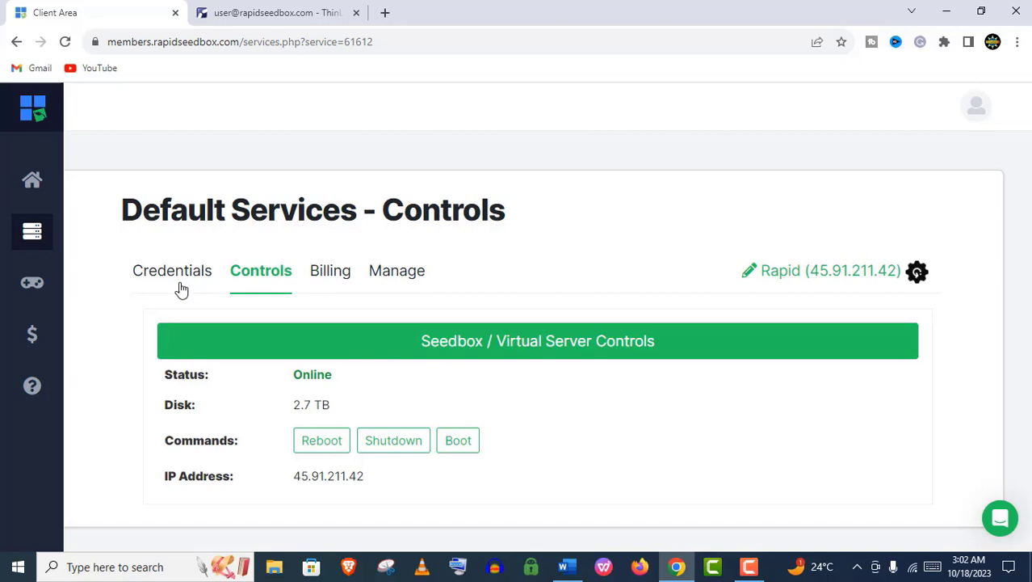
left_click(174, 283)
Open the One-Click Apps page for the Rapid seedbox and look through its installed apps
mouse_move(17, 268)
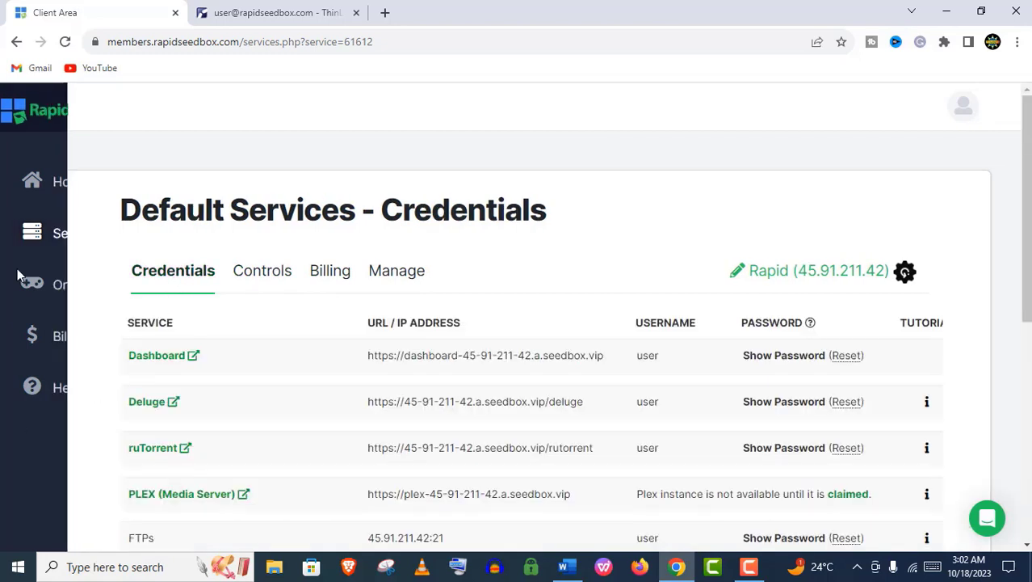
left_click(119, 292)
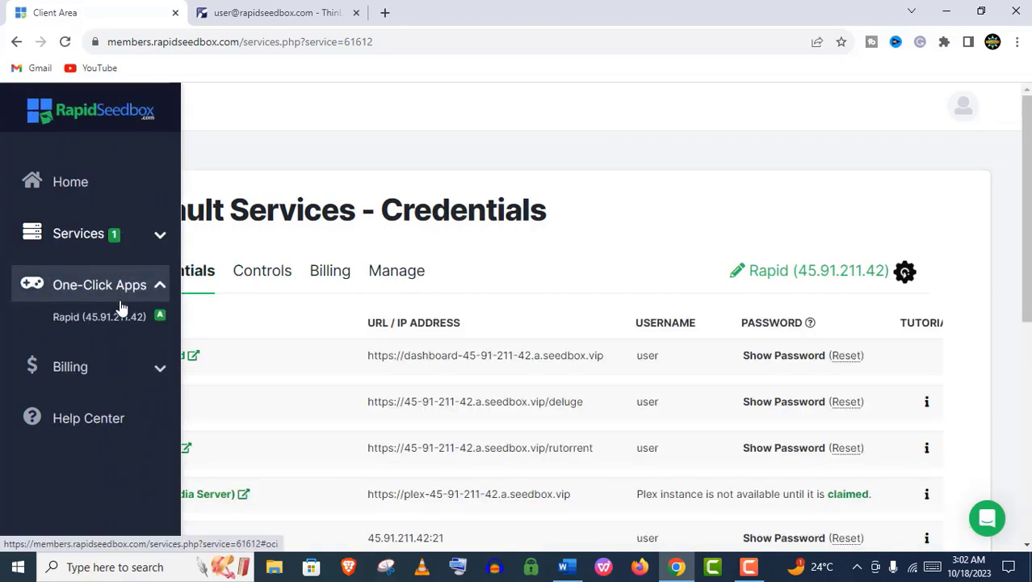
left_click(113, 318)
scroll(521, 339, "down", 3)
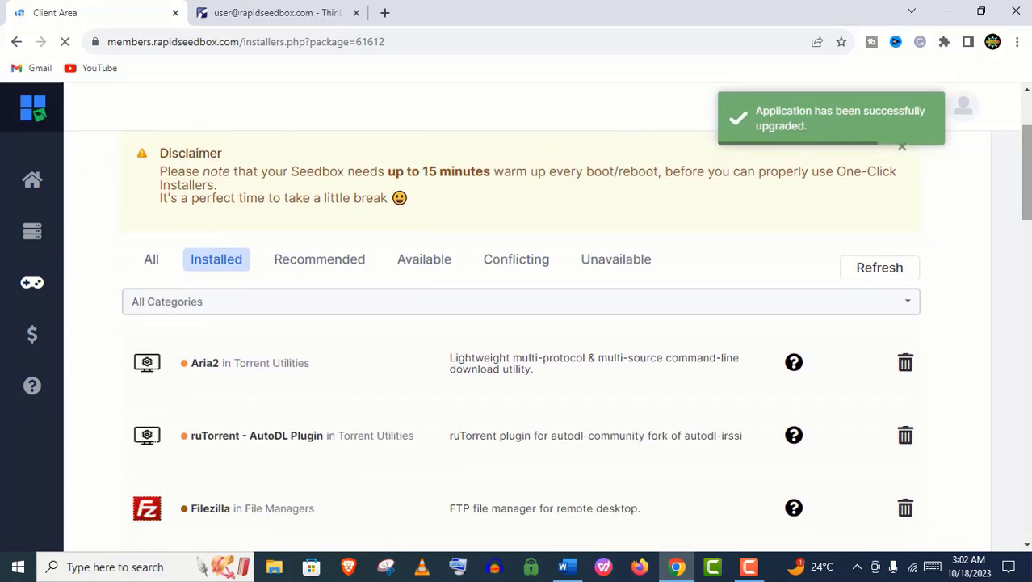
Look through the installed one-click apps and update ThinLinc
left_click_drag(1025, 202, 1026, 175)
scroll(857, 368, "down", 7)
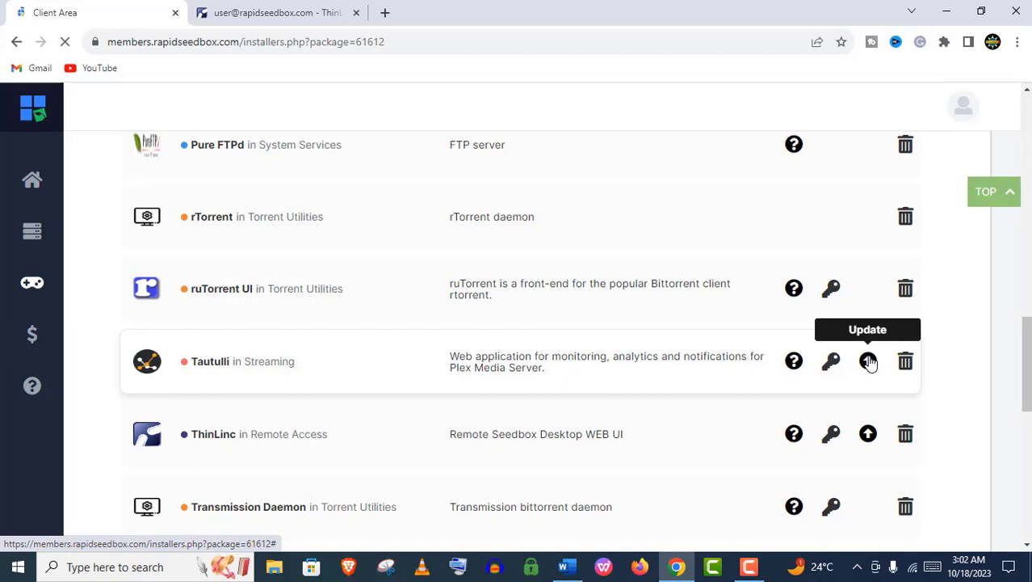
scroll(868, 431, "down", 2)
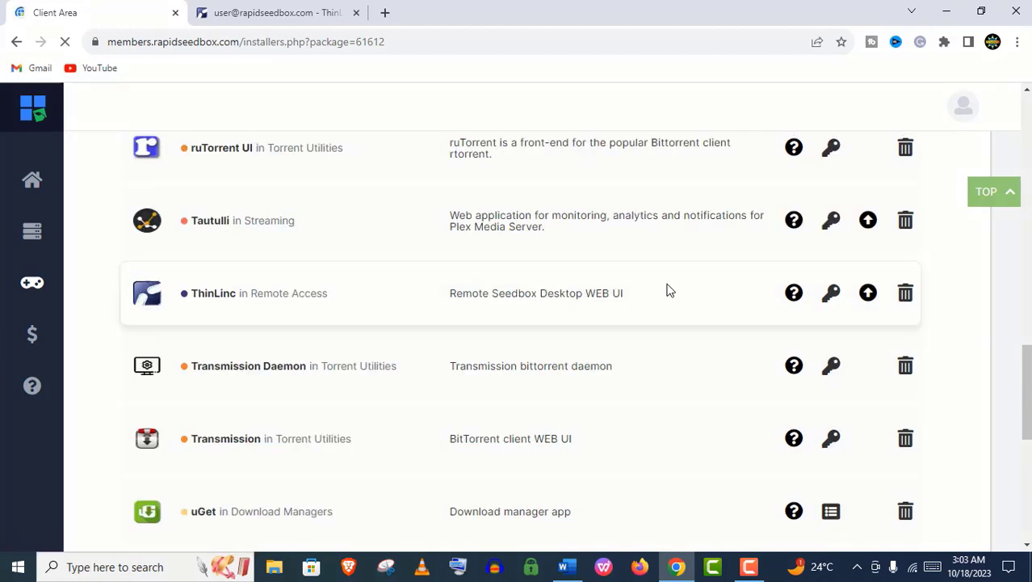
left_click(868, 295)
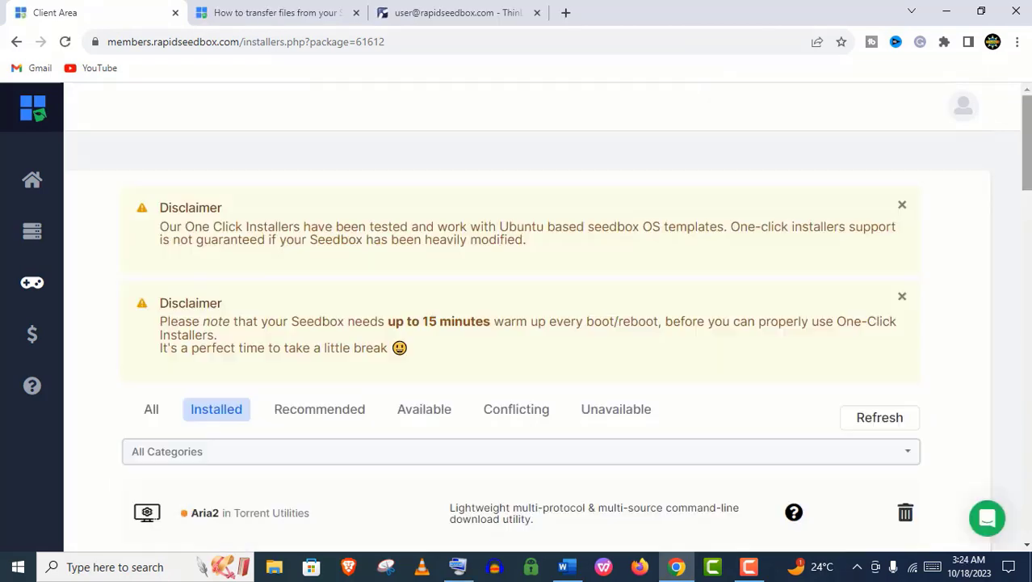
List the available one-click apps and start installing the Brave web browser
scroll(730, 219, "down", 3)
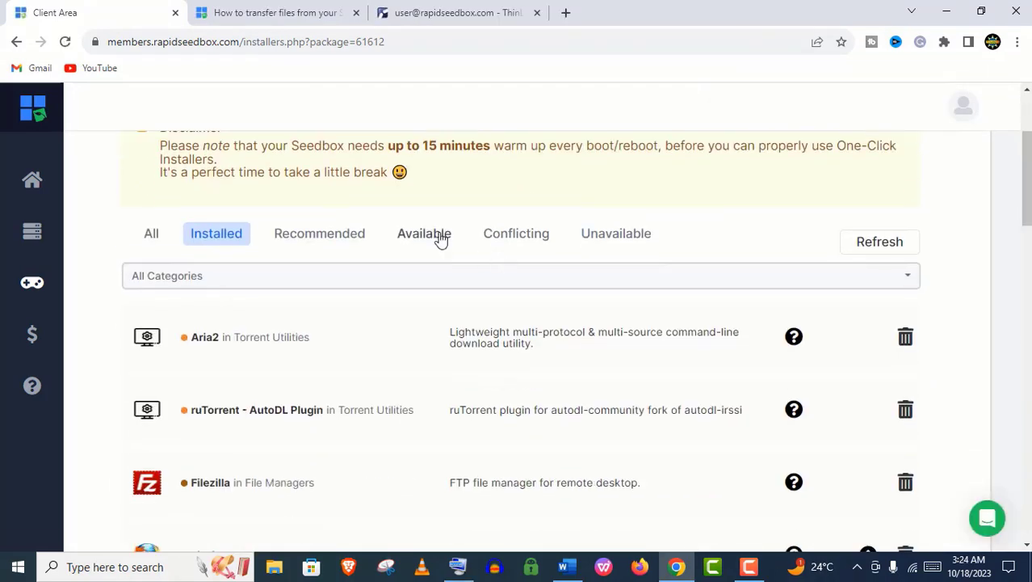
left_click(441, 238)
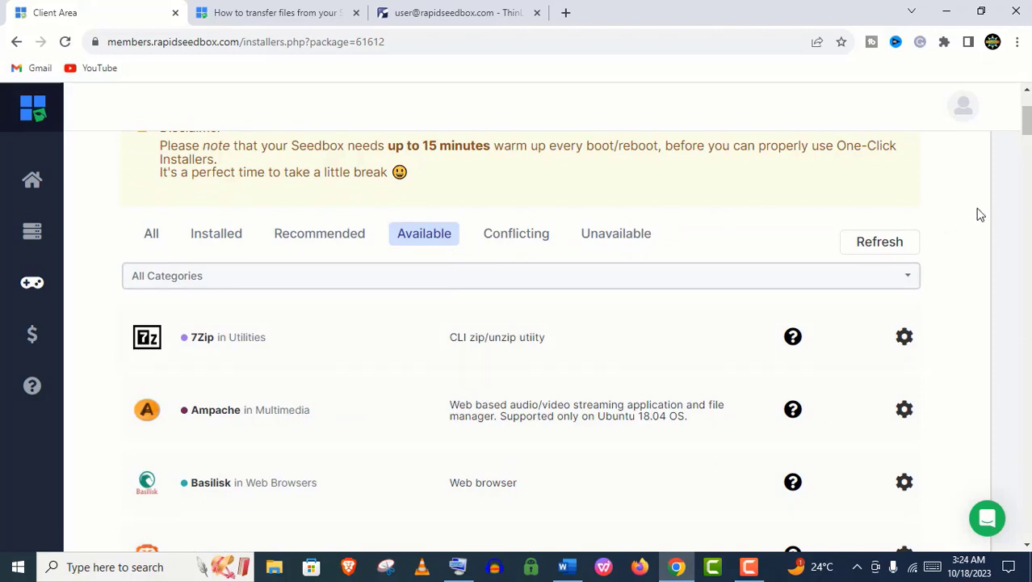
scroll(1024, 121, "down", 4)
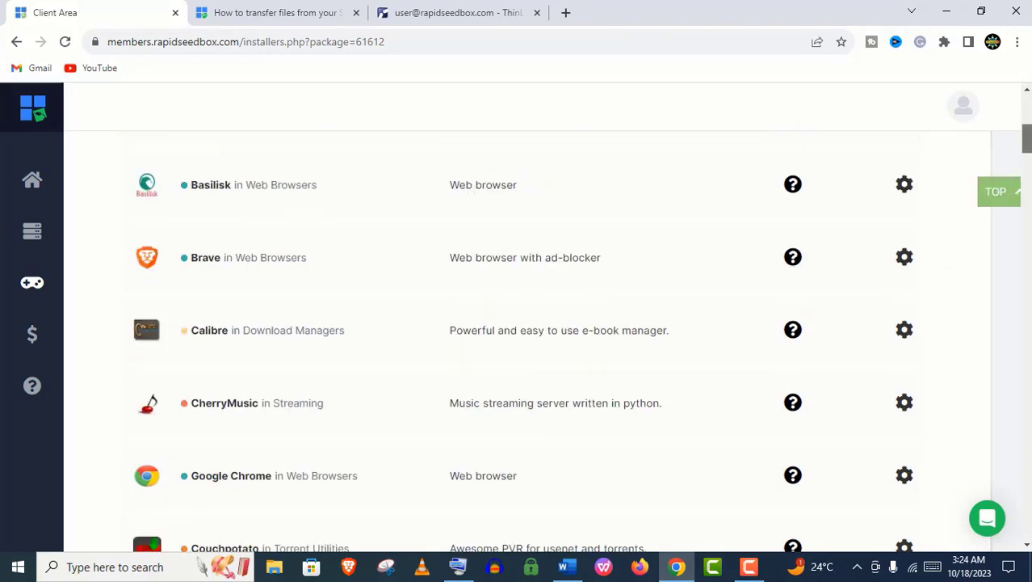
left_click(906, 247)
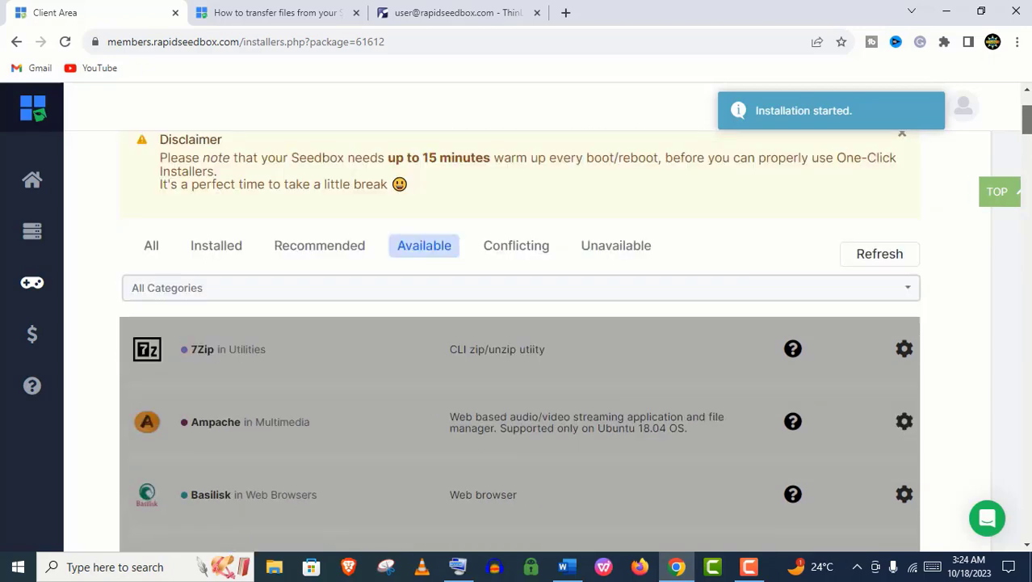
left_click_drag(1026, 120, 1027, 125)
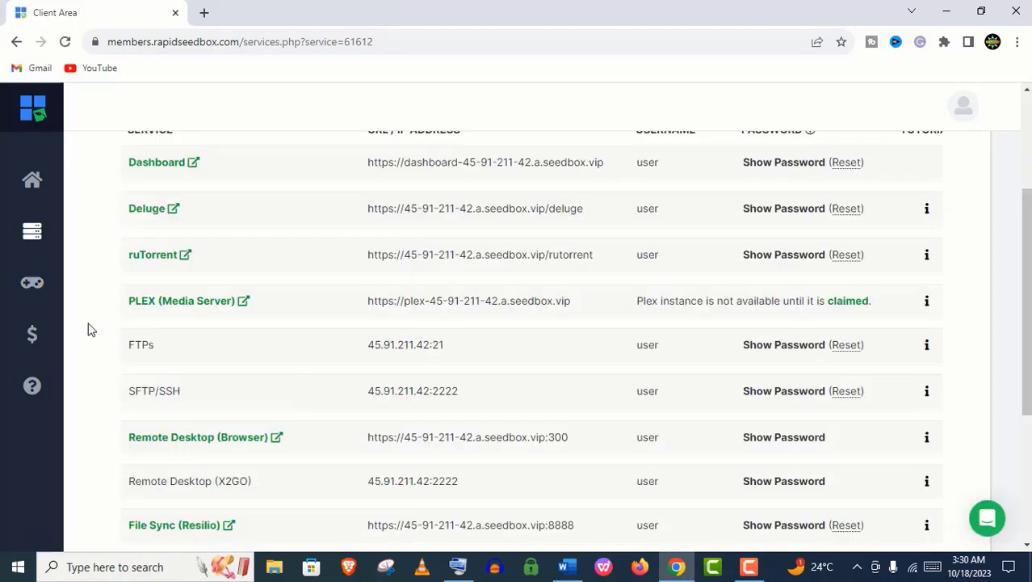
Open the support chat from the Credentials page, review the previous RapidSeedbox conversation and its linked sFTP article, and close the chat
left_click_drag(1026, 302, 1026, 426)
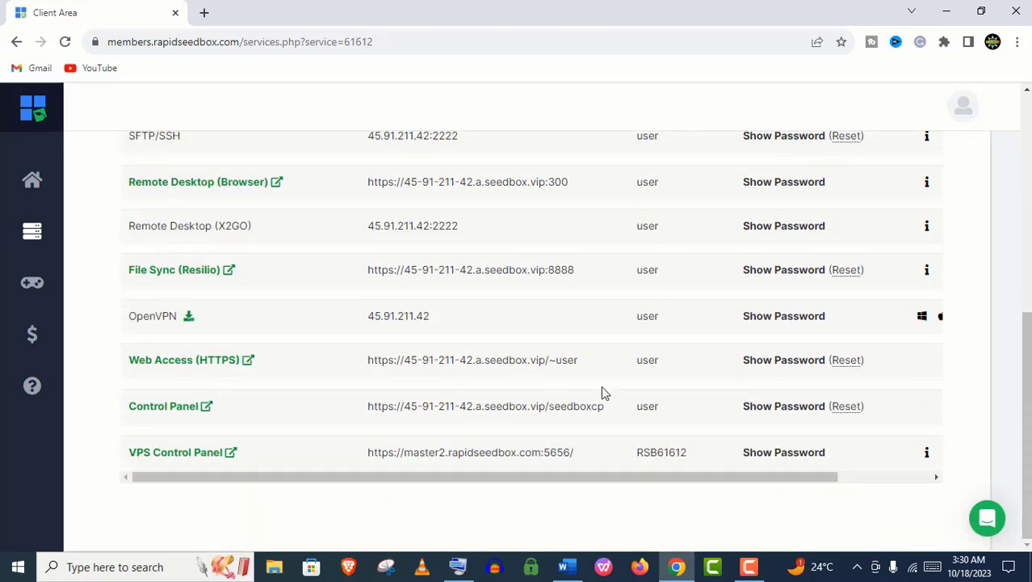
left_click(986, 519)
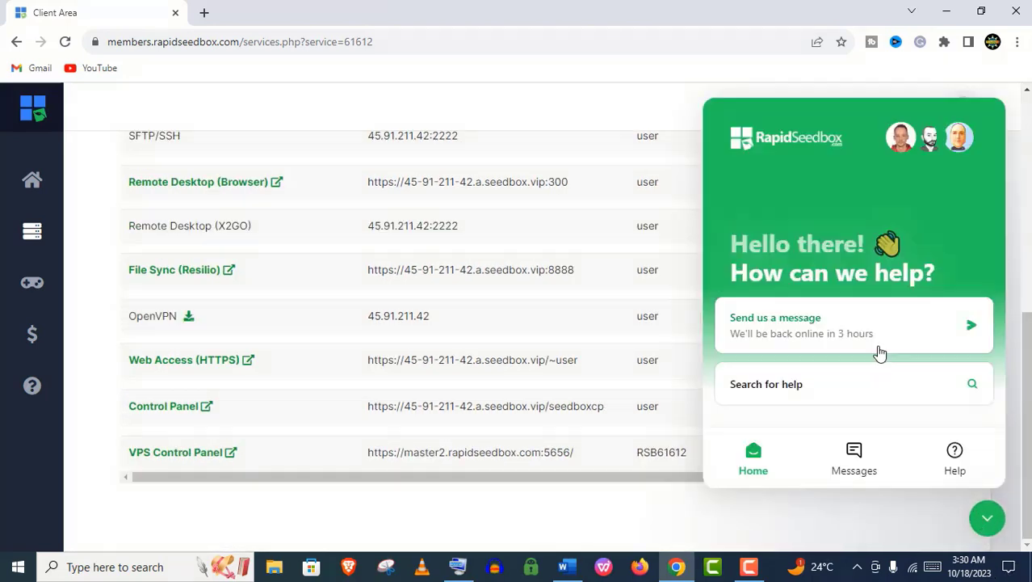
left_click(866, 473)
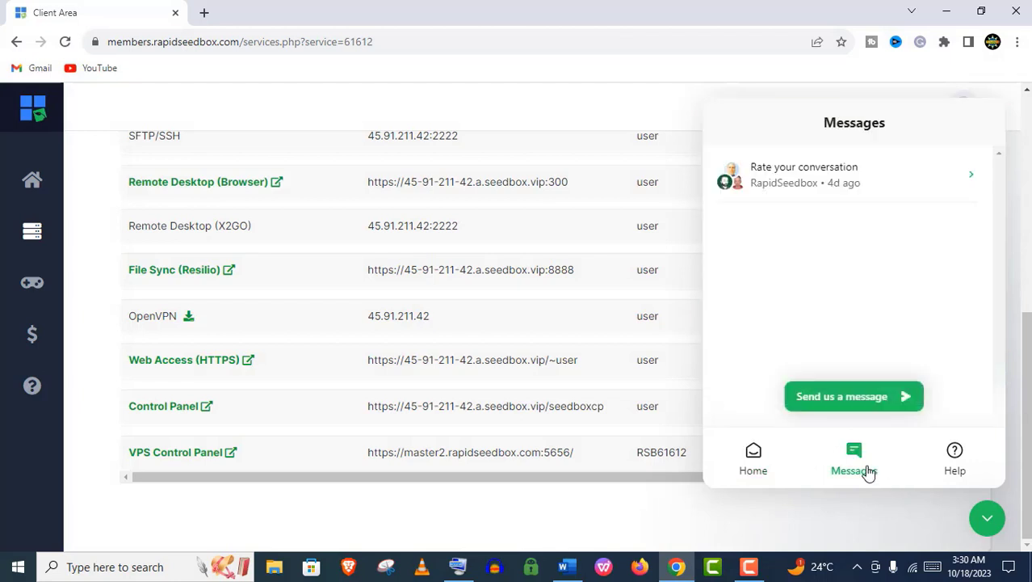
left_click(830, 185)
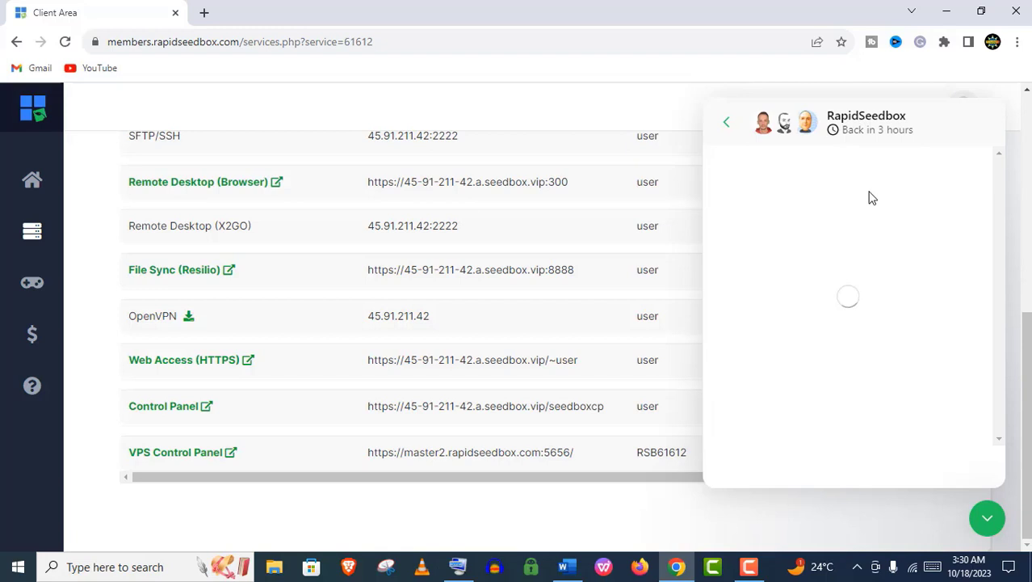
left_click_drag(999, 408, 1000, 358)
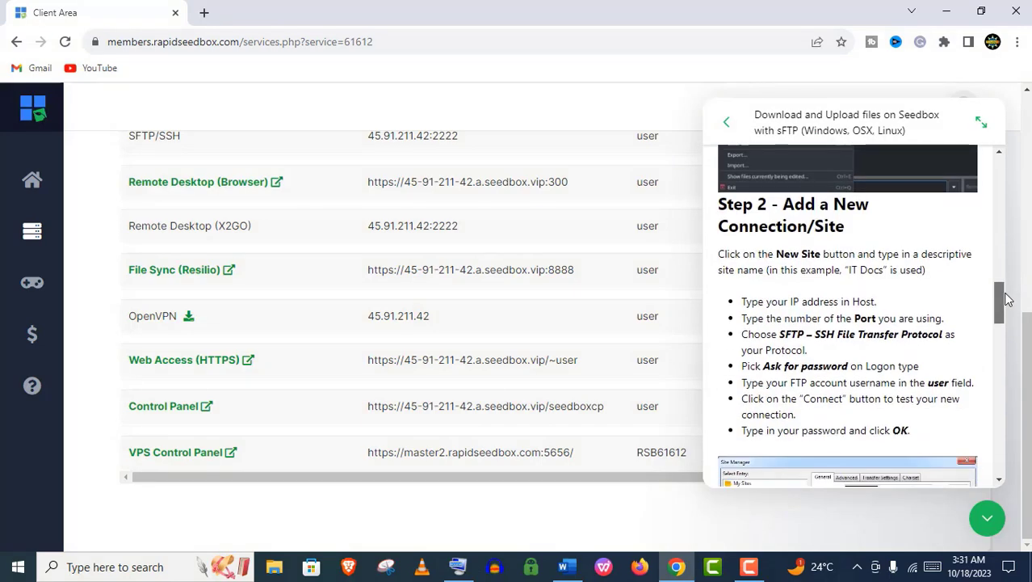
left_click_drag(1001, 299, 1000, 350)
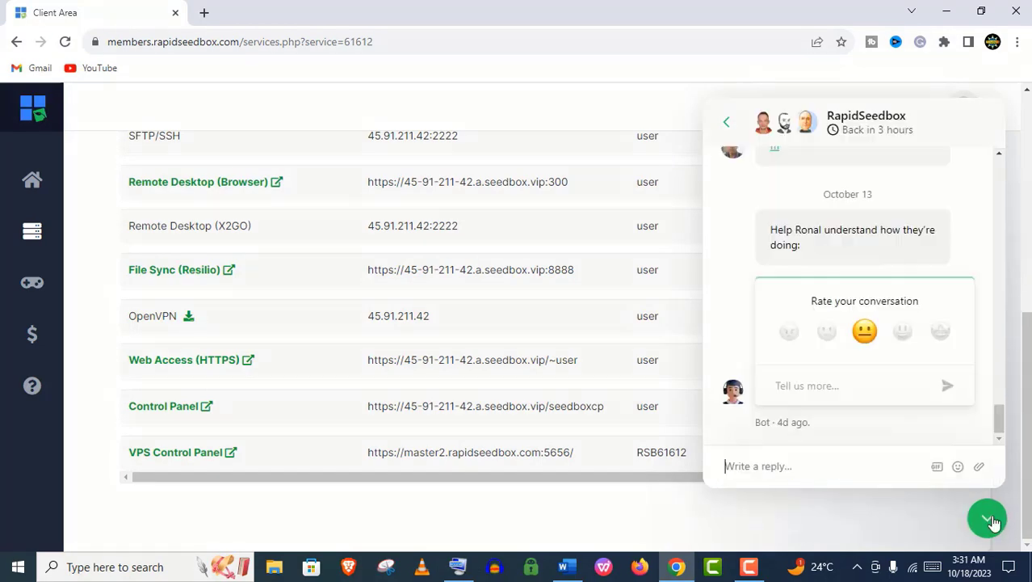
left_click(988, 519)
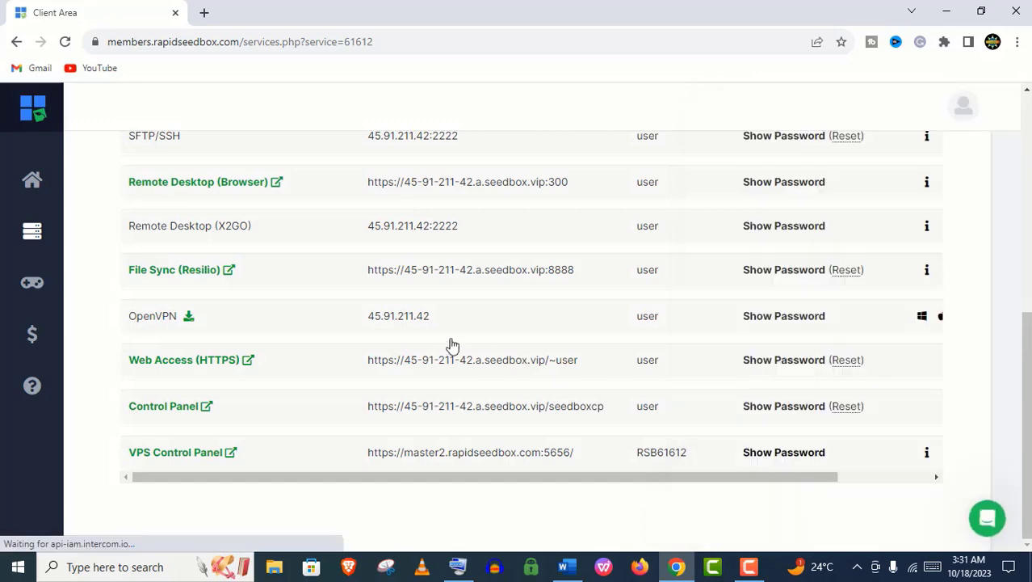
Search the RapidSeedbox Help Desk for "filezilla" and read the article on transferring files from the seedbox to a local device
left_click(18, 391)
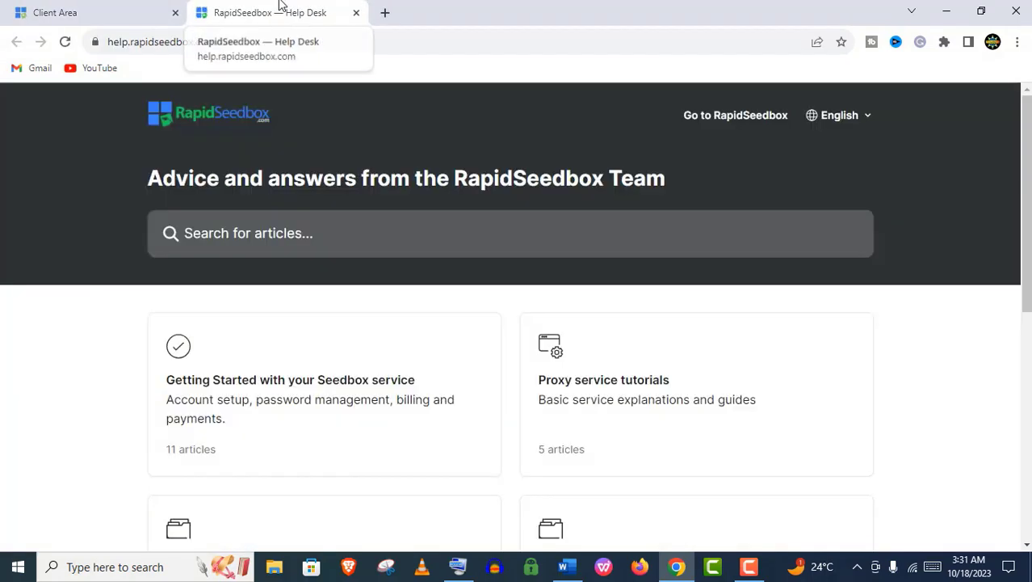
mouse_move(1026, 202)
left_mouse_down()
mouse_move(1026, 430)
mouse_move(1026, 202)
left_mouse_up()
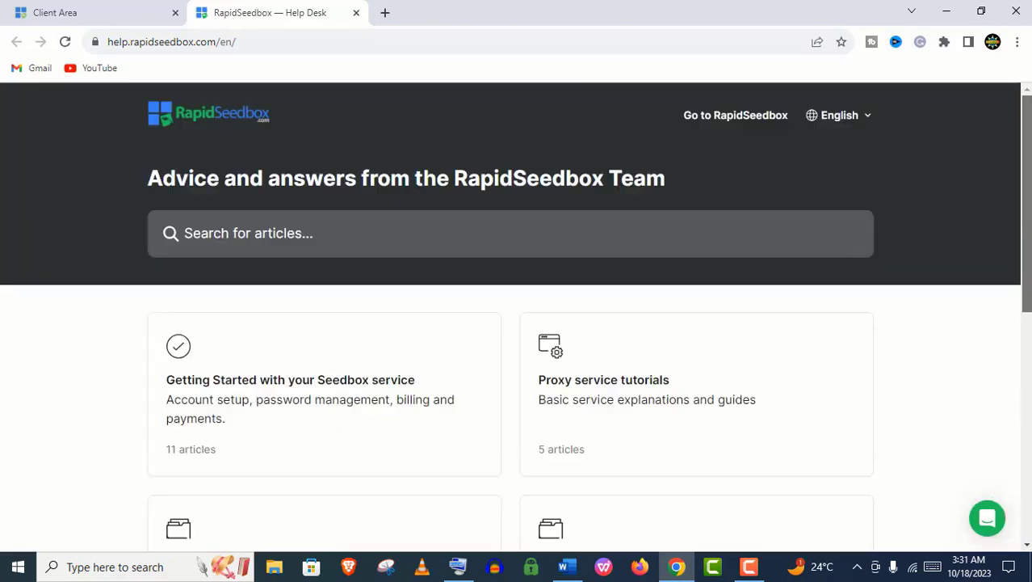
left_click(332, 232)
type("filezilla")
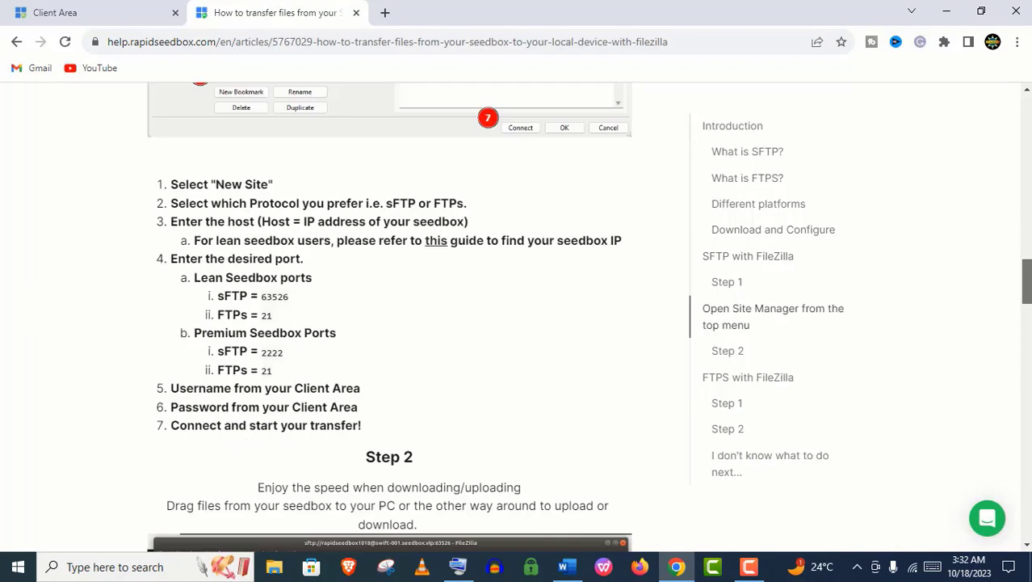
left_click_drag(1026, 281, 1025, 313)
scroll(388, 323, "down", 1)
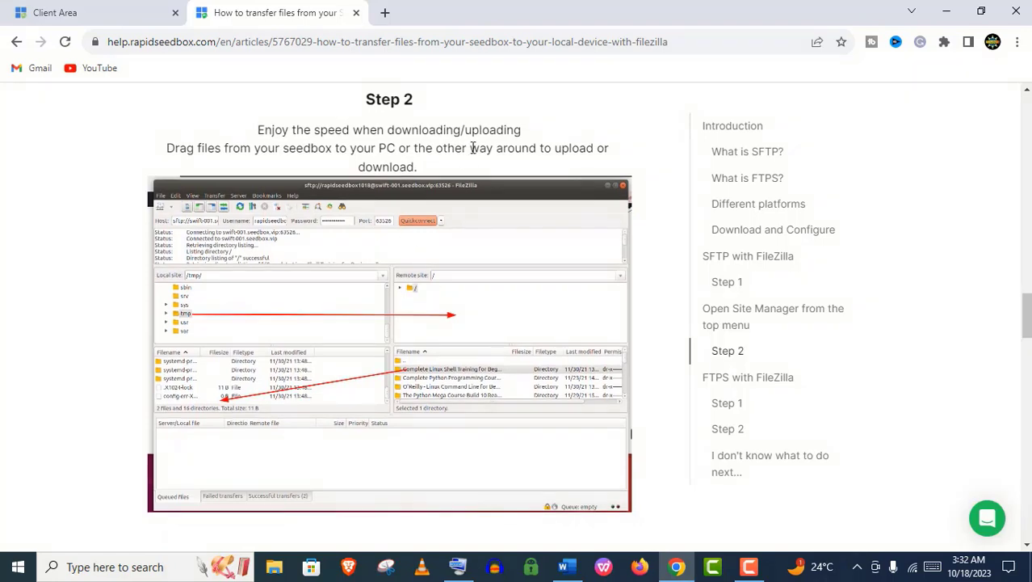
Return to the Client Area and read the get-started guide for File Sync (Resilio)
left_click(56, 13)
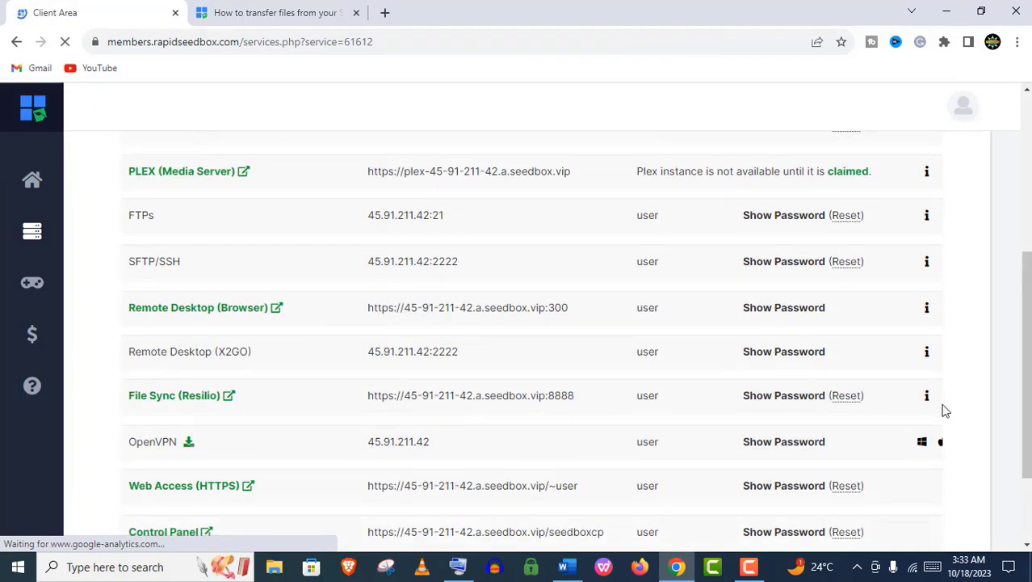
scroll(925, 442, "up", 1)
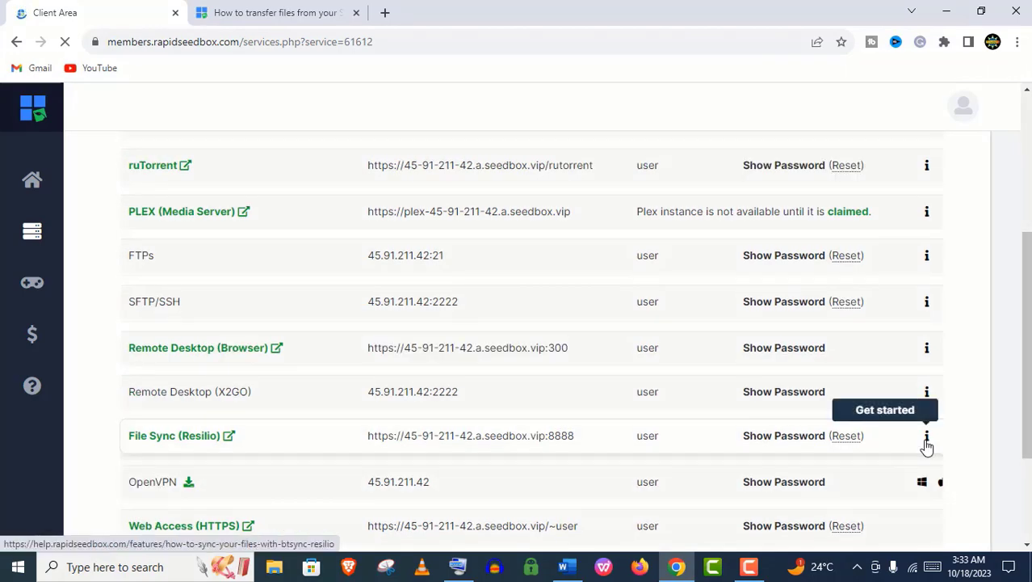
left_click(928, 437)
scroll(517, 315, "down", 6)
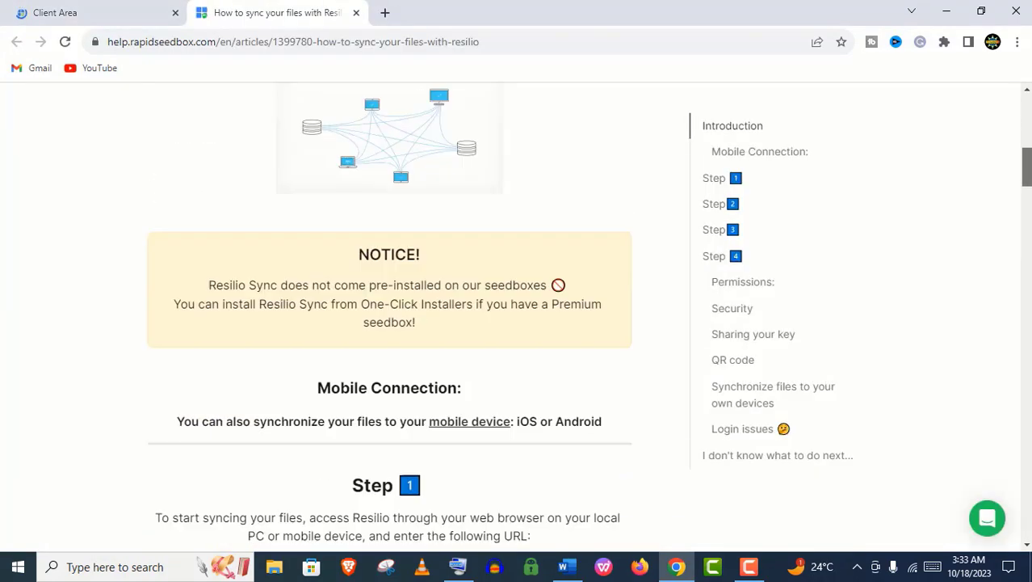
left_click_drag(1027, 168, 1016, 96)
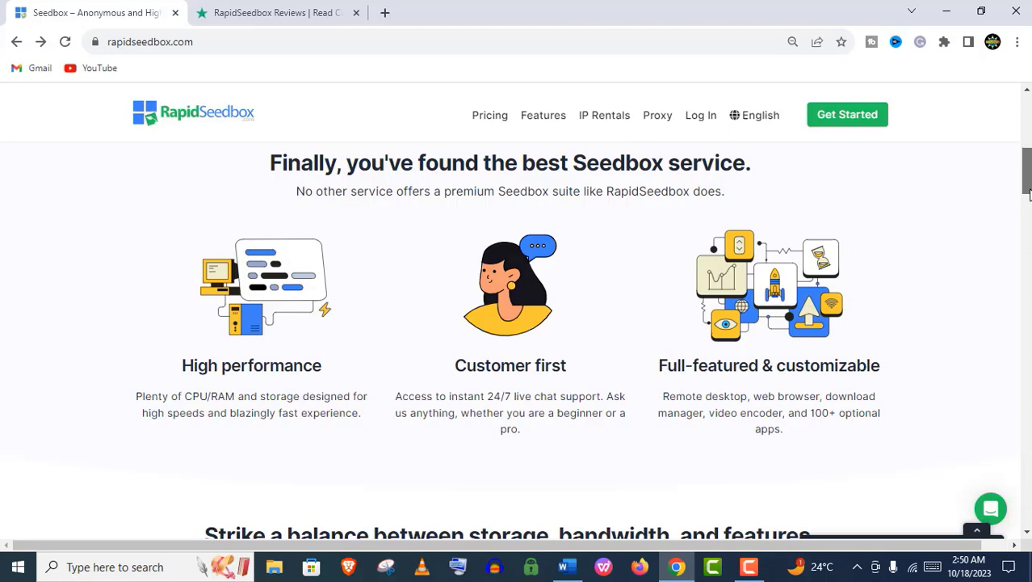
Review the seedbox plan comparison on the RapidSeedbox homepage and highlight the 14-day money back guarantee
scroll(1028, 192, "down", 7)
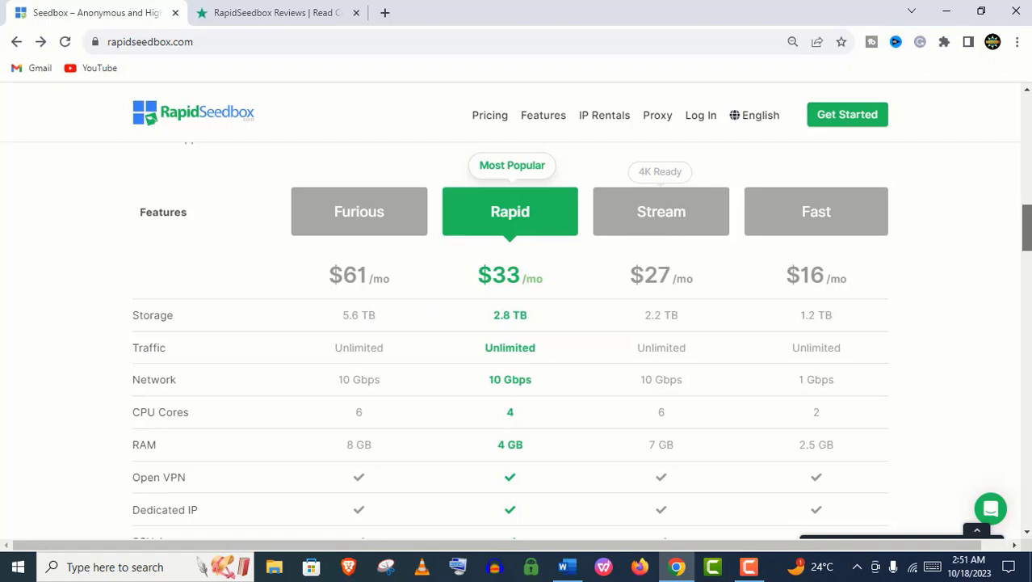
scroll(582, 335, "down", 1)
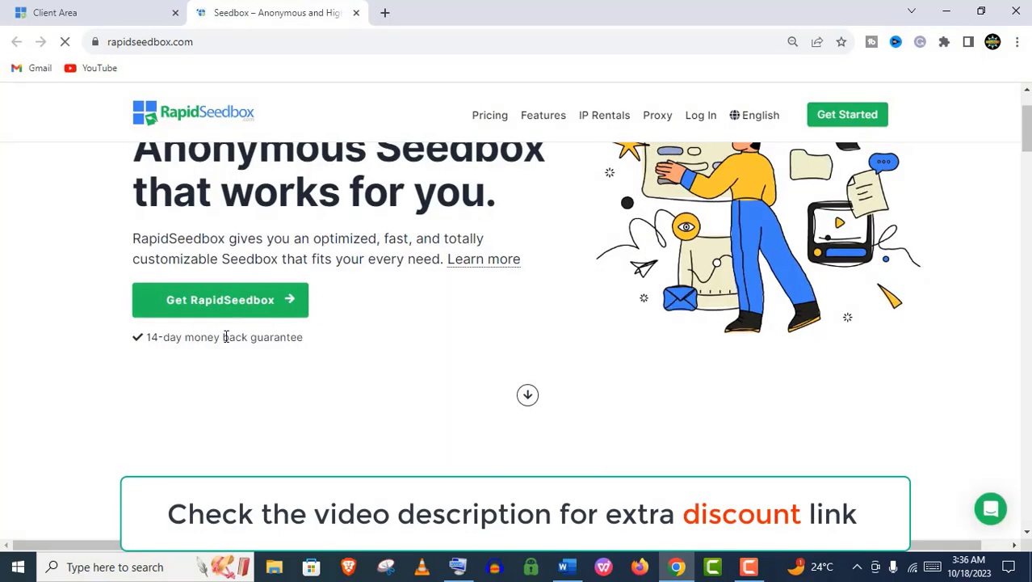
triple_click(234, 337)
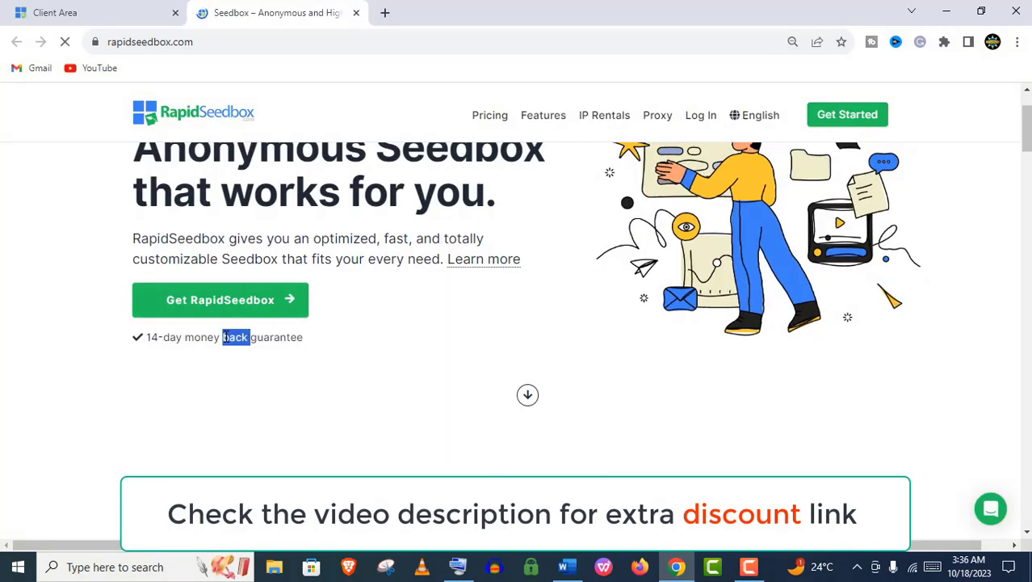
scroll(891, 98, "up", 2)
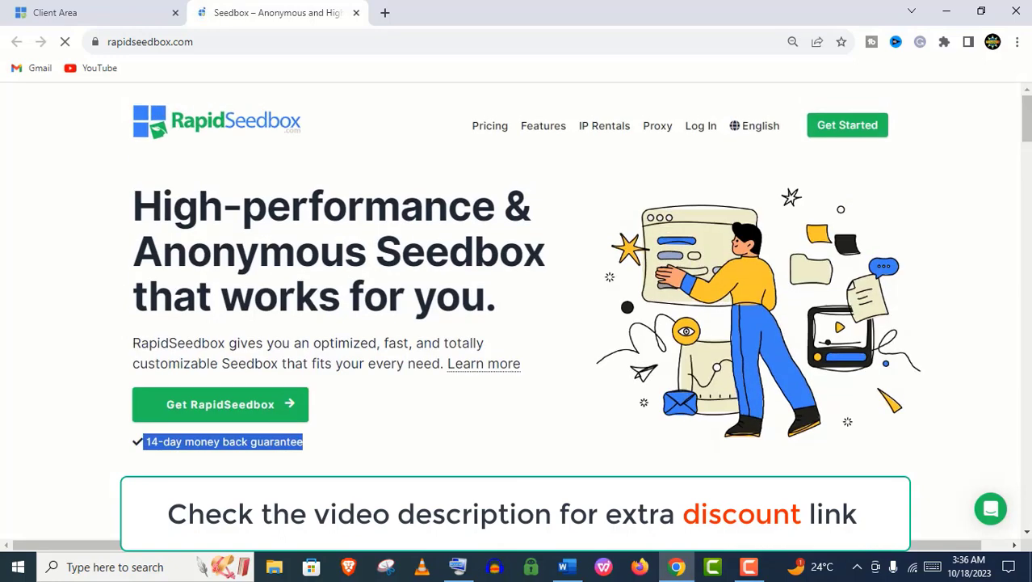